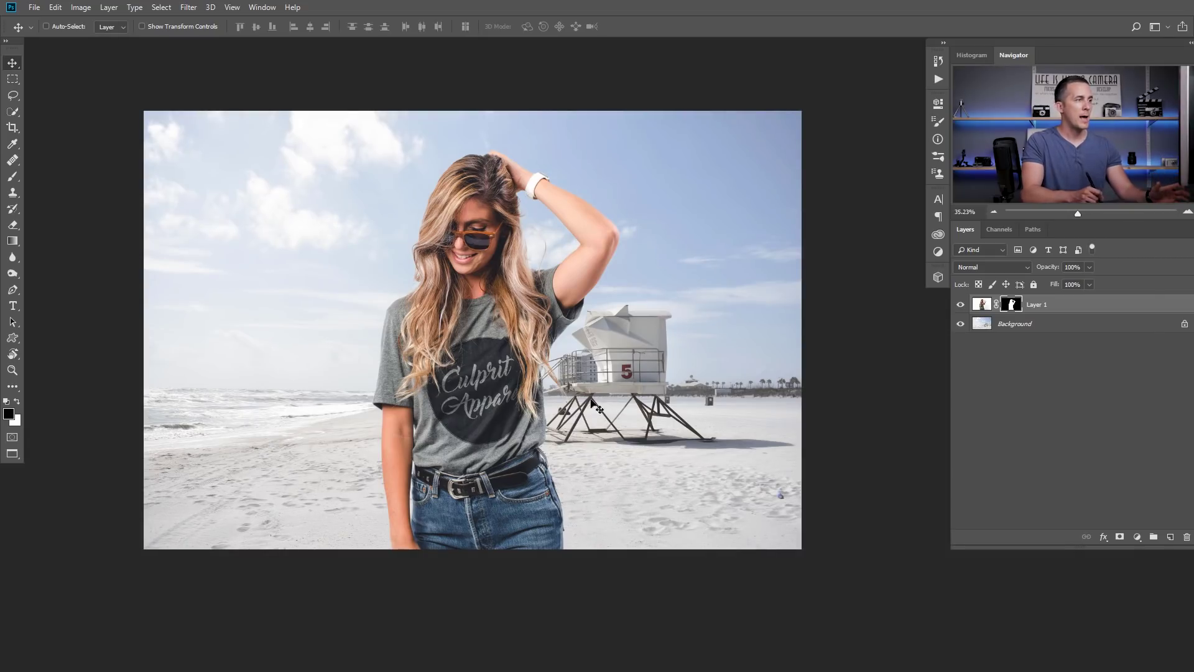
{"action": "left_click", "coordinate": [960, 304]}
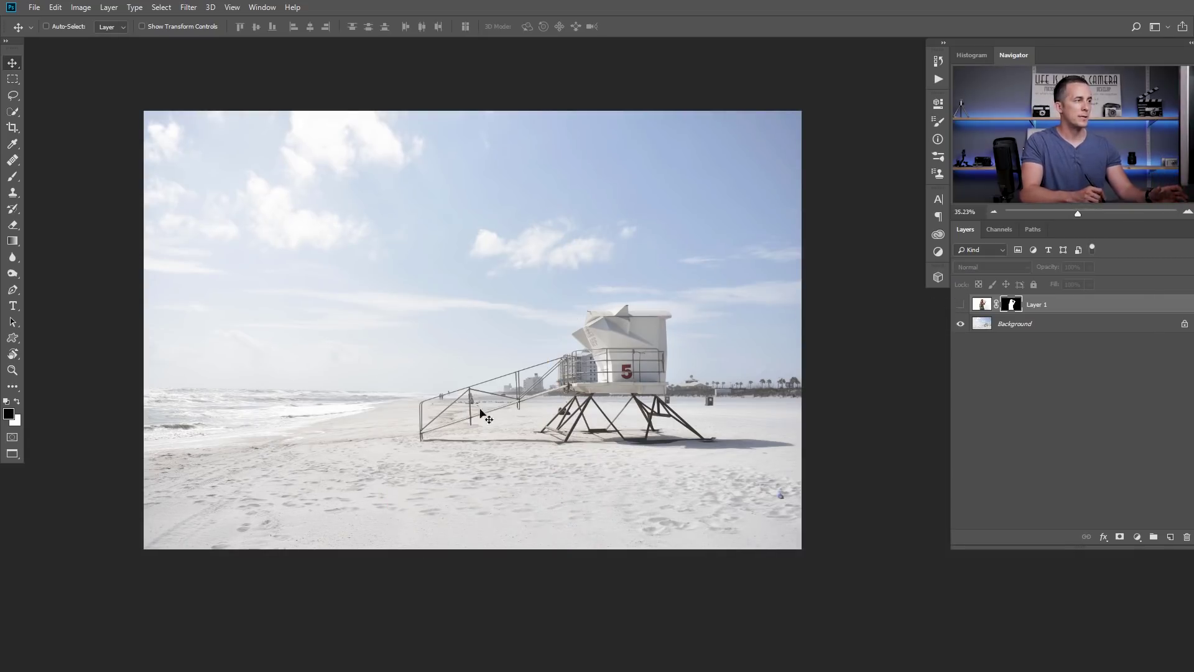
{"action": "left_click", "coordinate": [960, 304]}
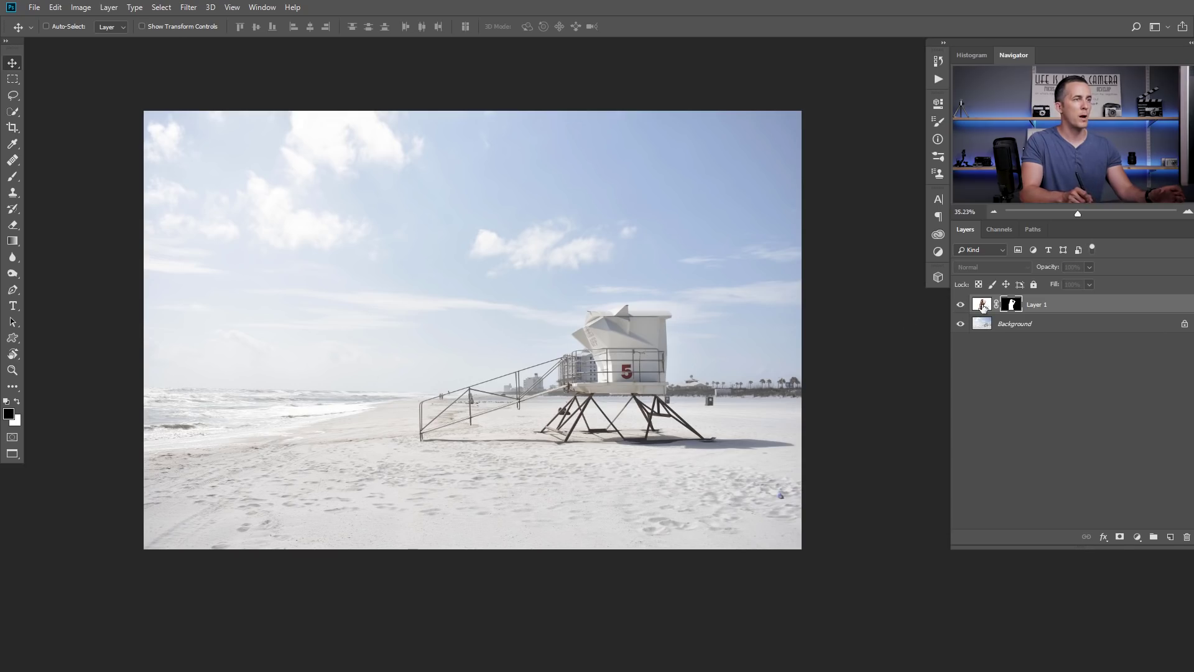
{"action": "left_click", "coordinate": [1011, 305], "text": "shift"}
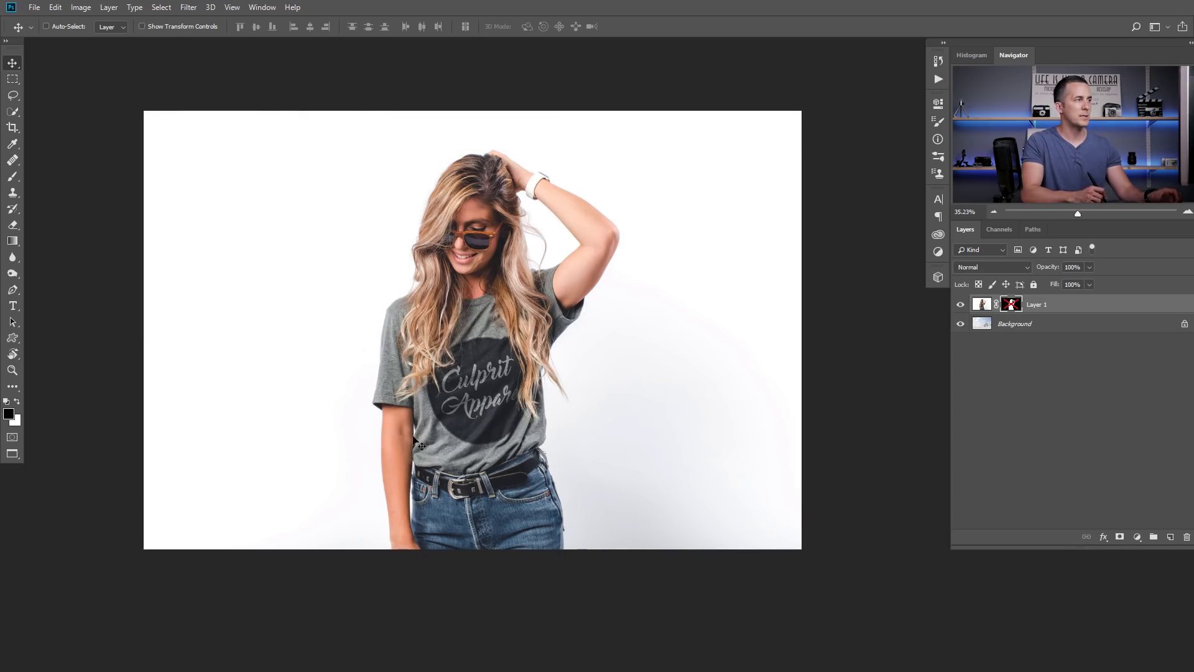
{"action": "left_click", "coordinate": [1016, 307], "text": "shift"}
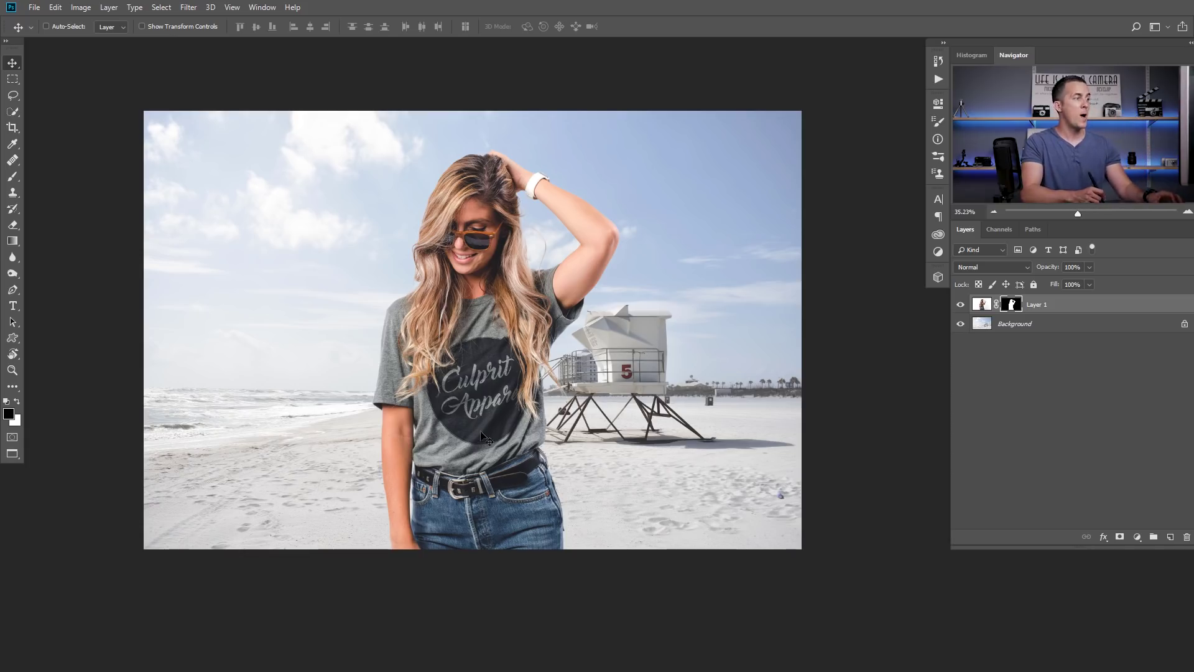
Drag the model layer about 373 px right, in front of the lifeguard tower
{"action": "left_click_drag", "start_coordinate": [484, 410], "coordinate": [562, 412]}
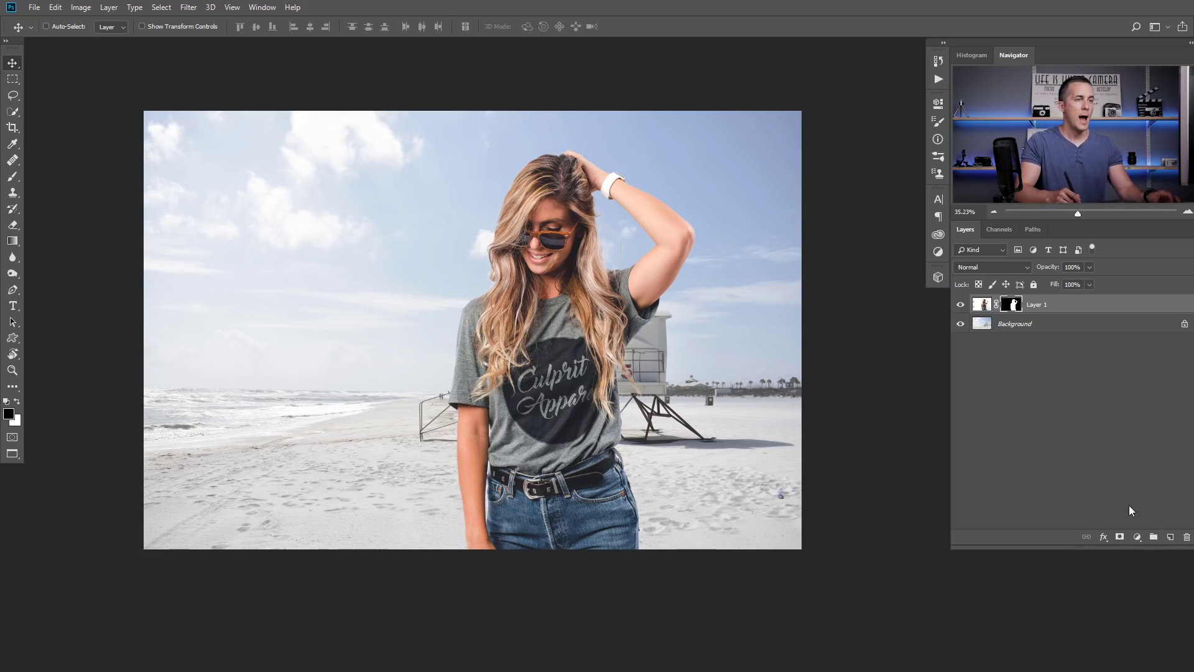
Add a Hue/Saturation layer clipped to Layer 1 and lower its Saturation to about -7
{"action": "left_click", "coordinate": [1137, 536]}
{"action": "left_click", "coordinate": [1098, 418]}
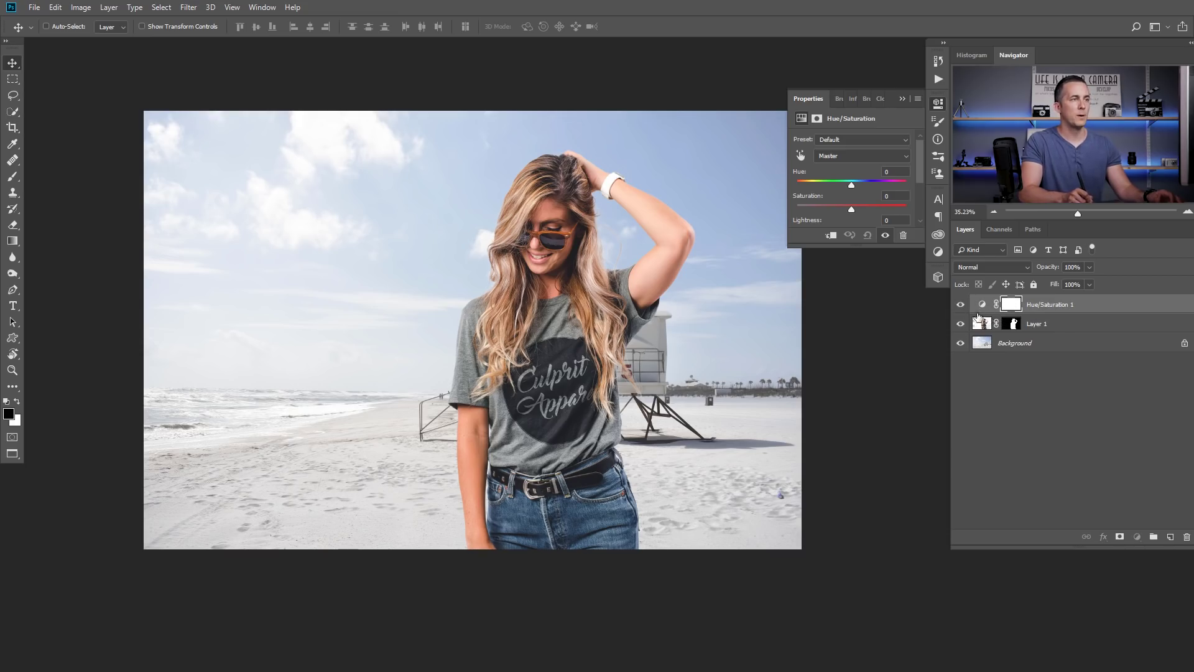
{"action": "left_click", "coordinate": [831, 237]}
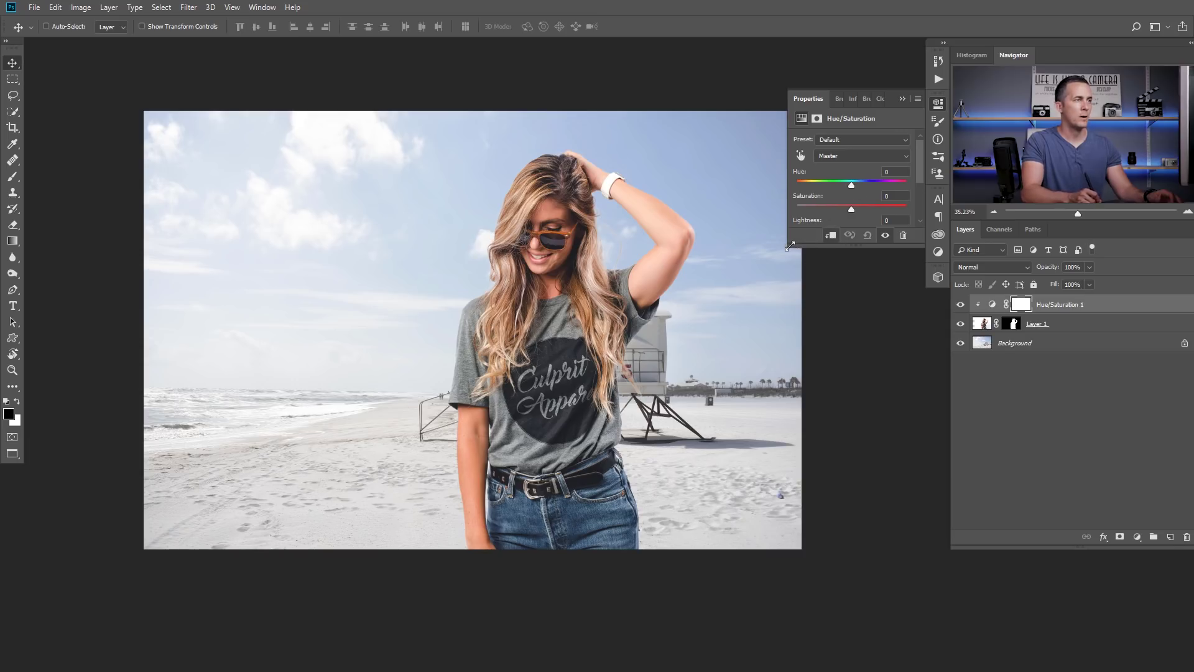
{"action": "left_click_drag", "start_coordinate": [790, 246], "coordinate": [761, 314]}
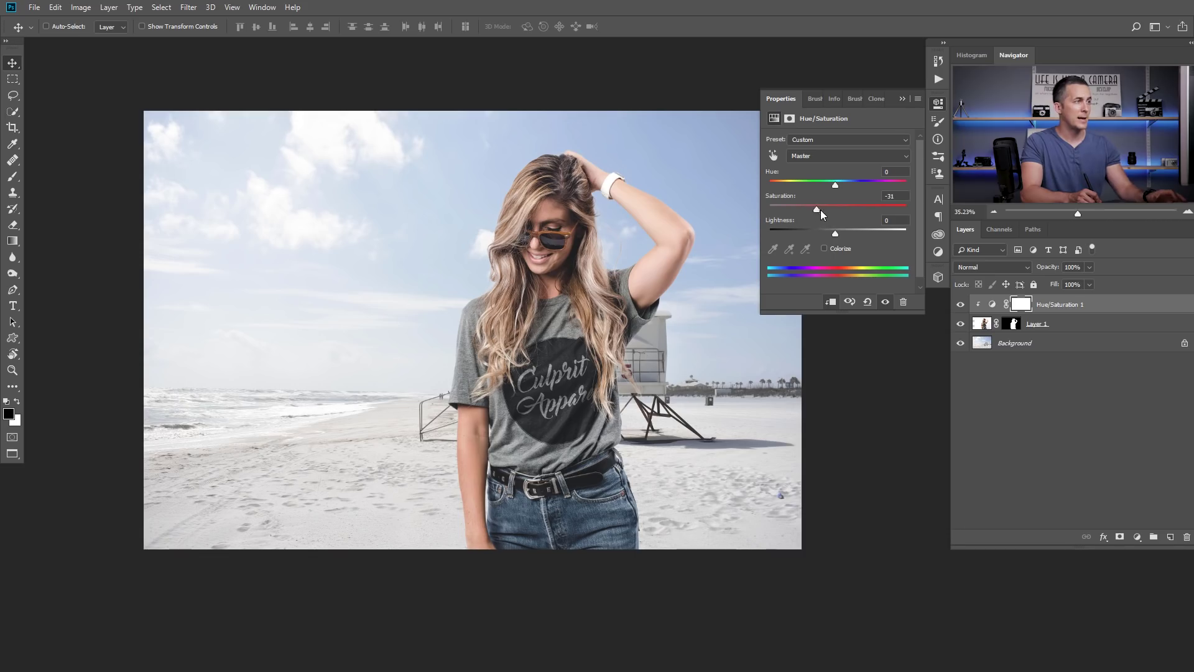
{"action": "left_click_drag", "start_coordinate": [819, 210], "coordinate": [833, 207]}
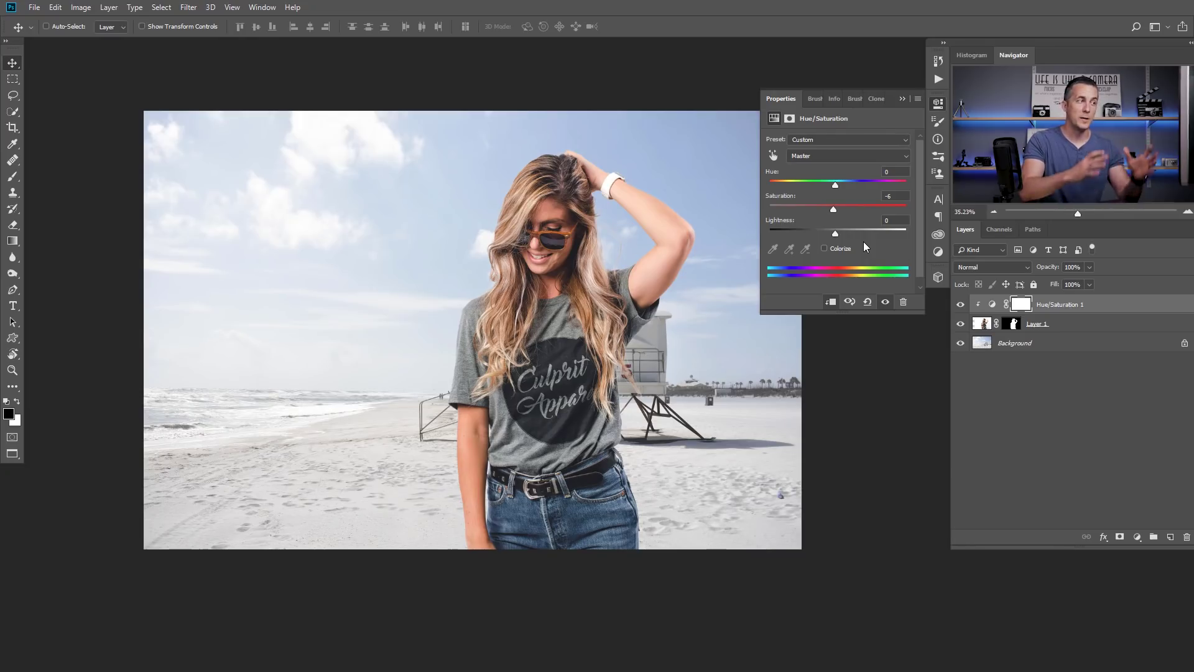
{"action": "left_click_drag", "start_coordinate": [707, 357], "coordinate": [636, 345]}
Add a Selective Color layer and reduce the black in the Reds and Yellows
{"action": "left_click", "coordinate": [1137, 536]}
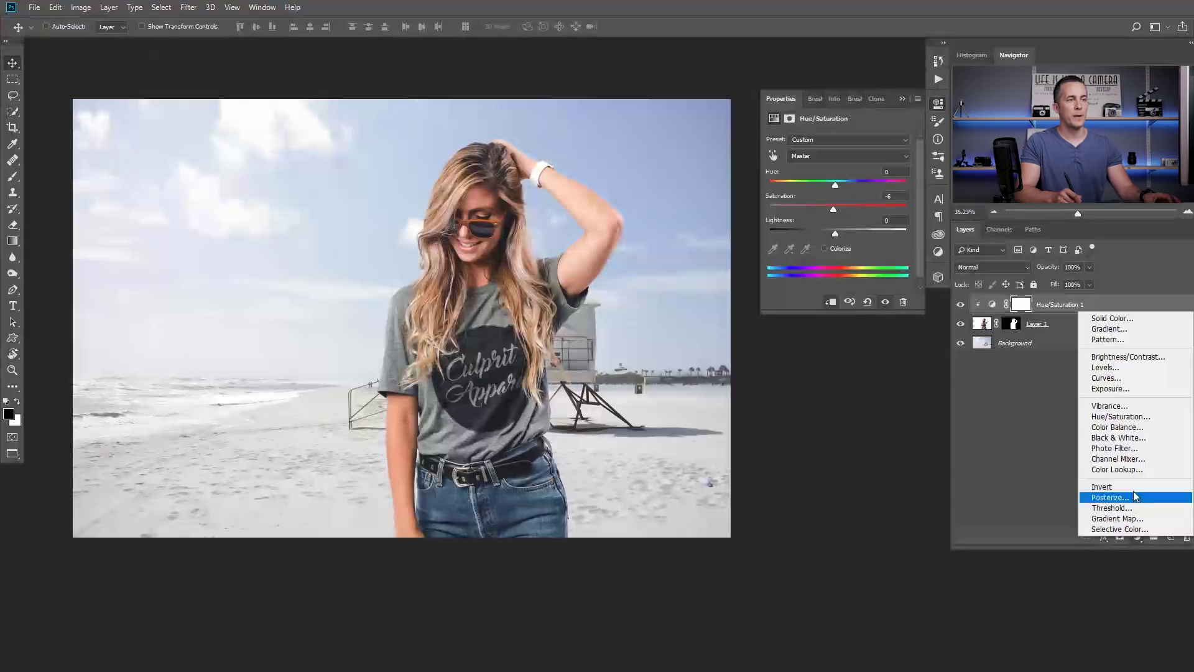
{"action": "left_click", "coordinate": [1116, 529]}
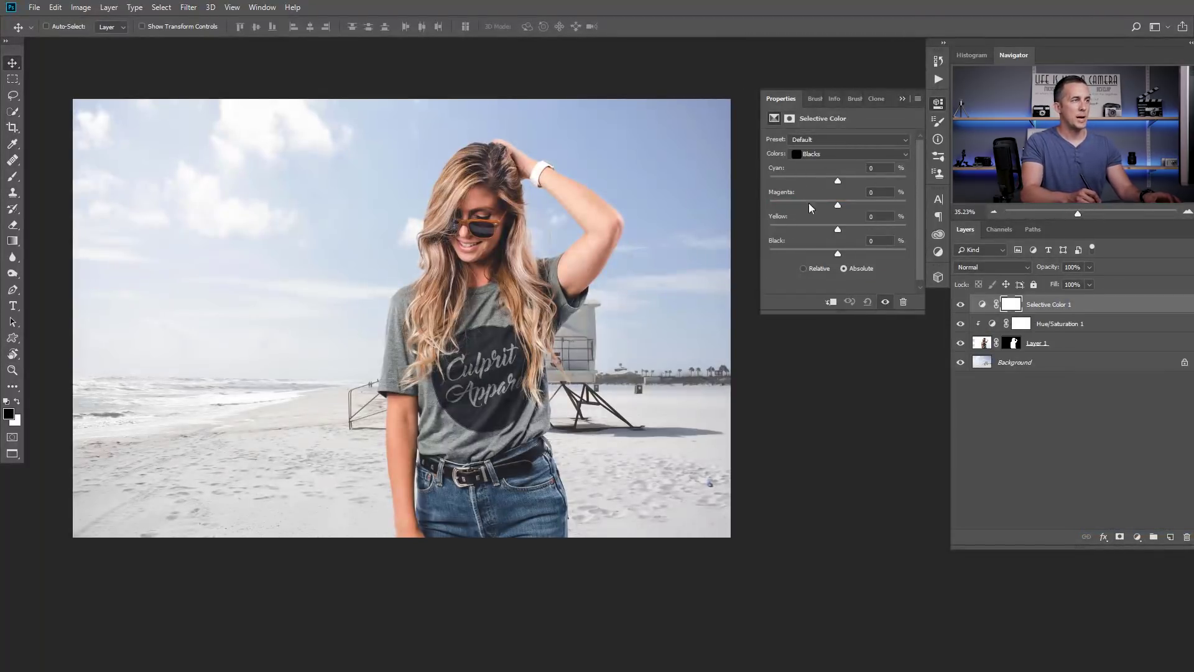
{"action": "left_click", "coordinate": [827, 156]}
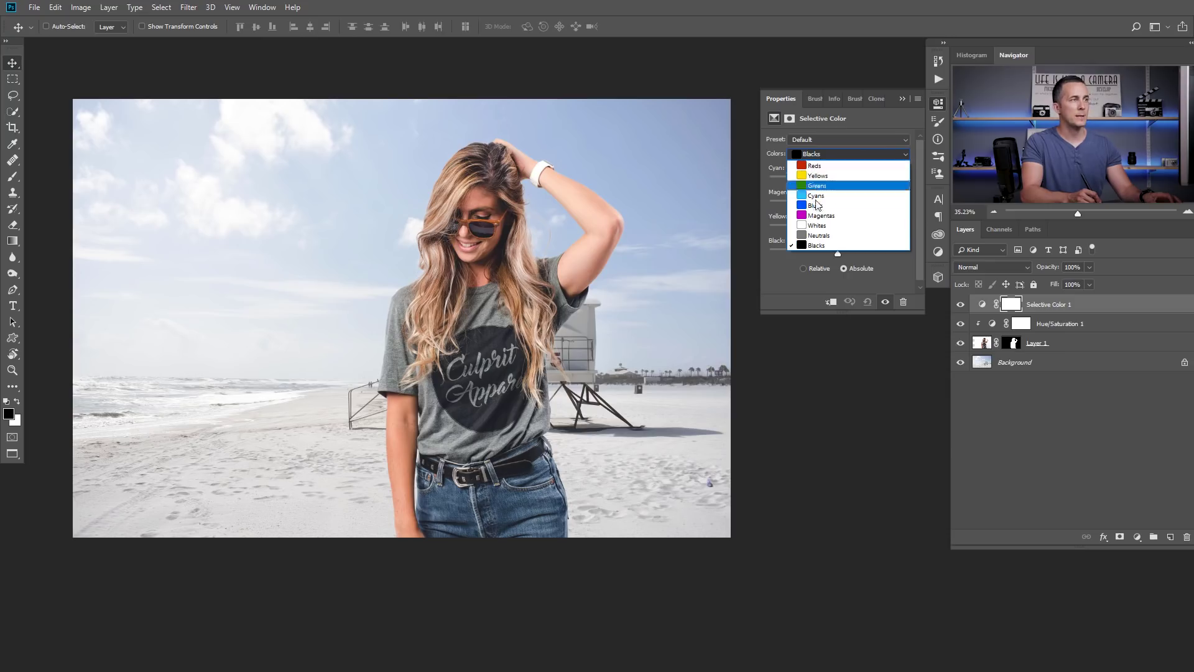
{"action": "left_click", "coordinate": [826, 166]}
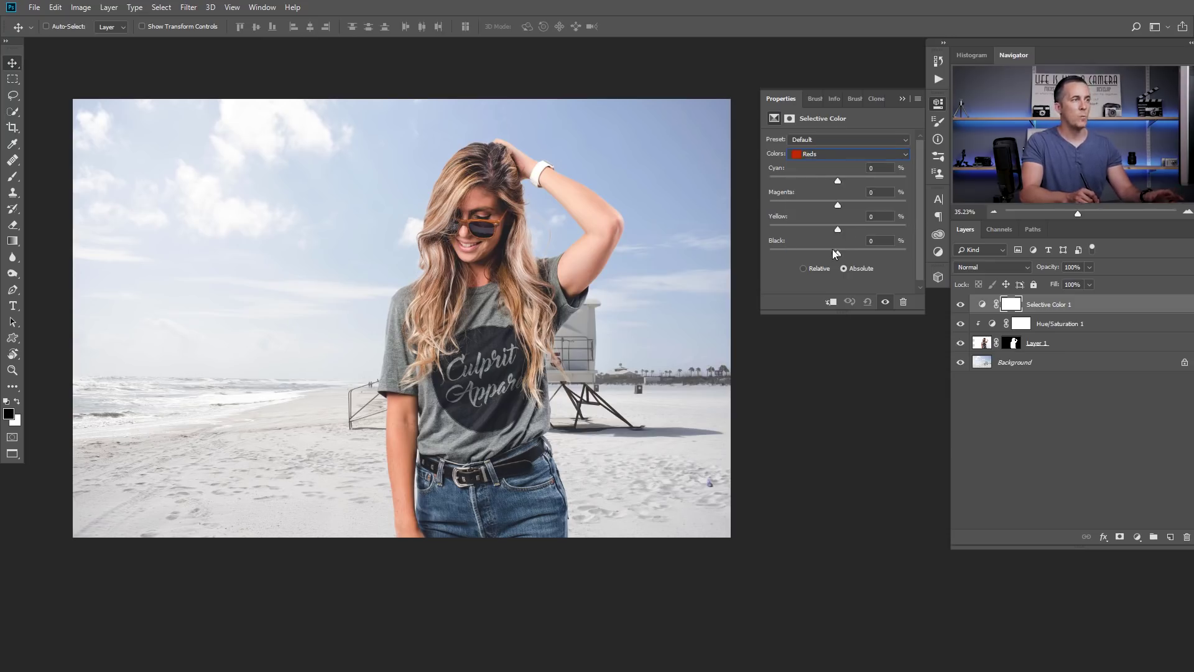
{"action": "left_click_drag", "start_coordinate": [838, 253], "coordinate": [770, 252]}
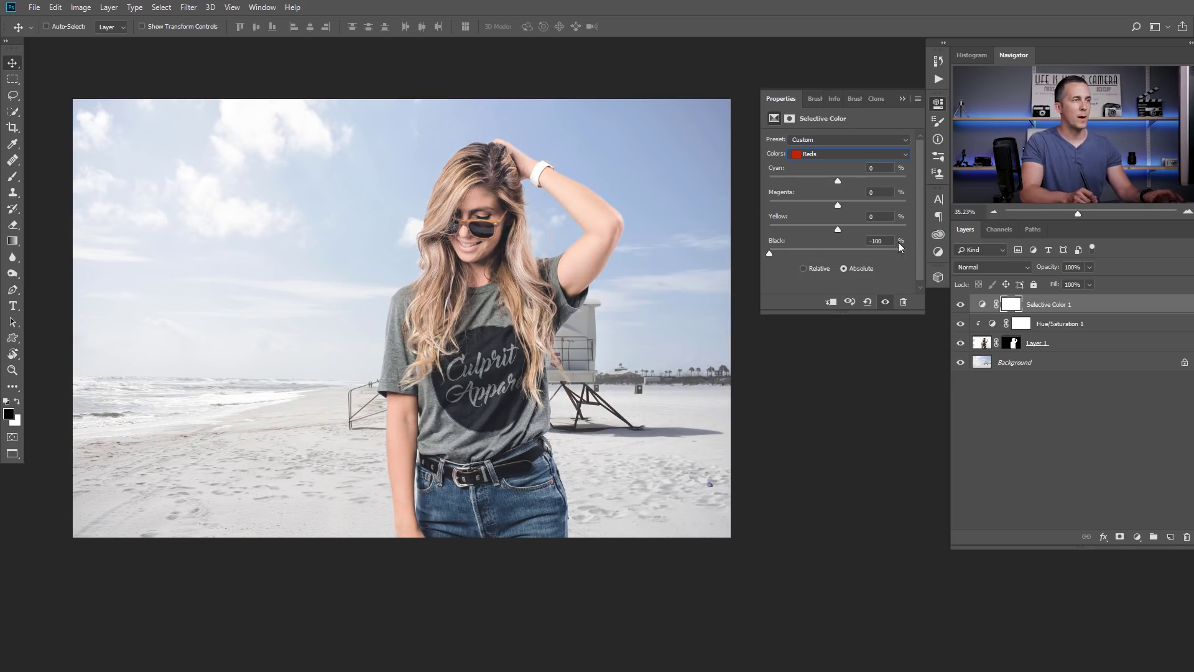
{"action": "left_click", "coordinate": [842, 154]}
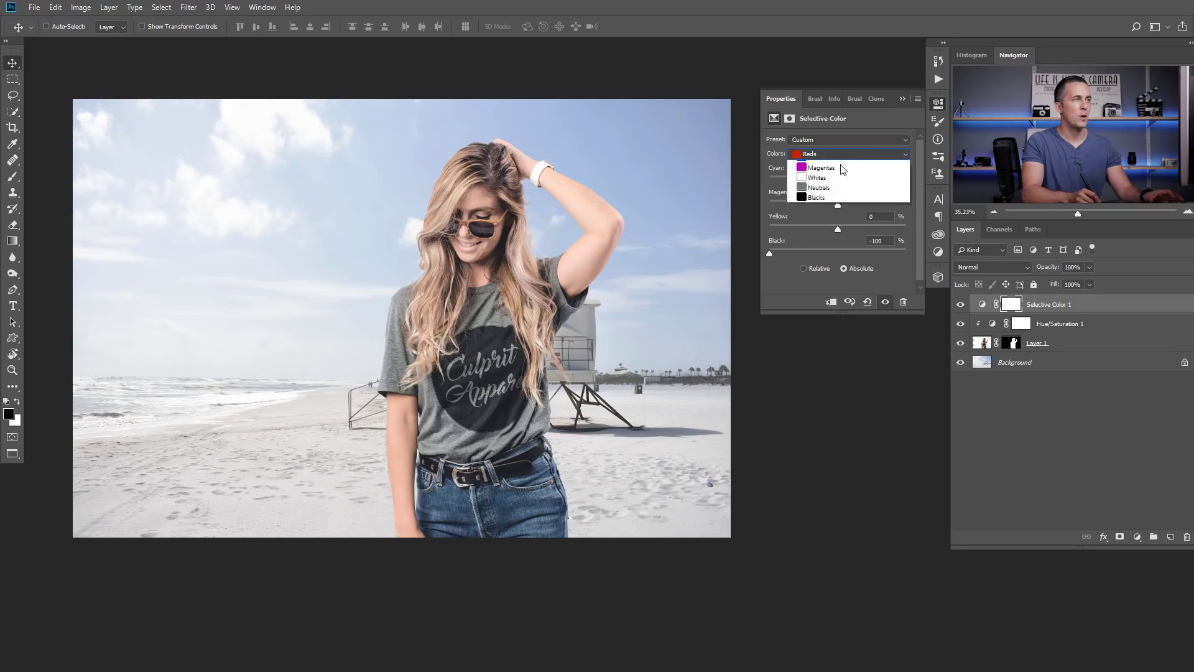
{"action": "left_click", "coordinate": [828, 179]}
{"action": "left_click_drag", "start_coordinate": [837, 252], "coordinate": [769, 253]}
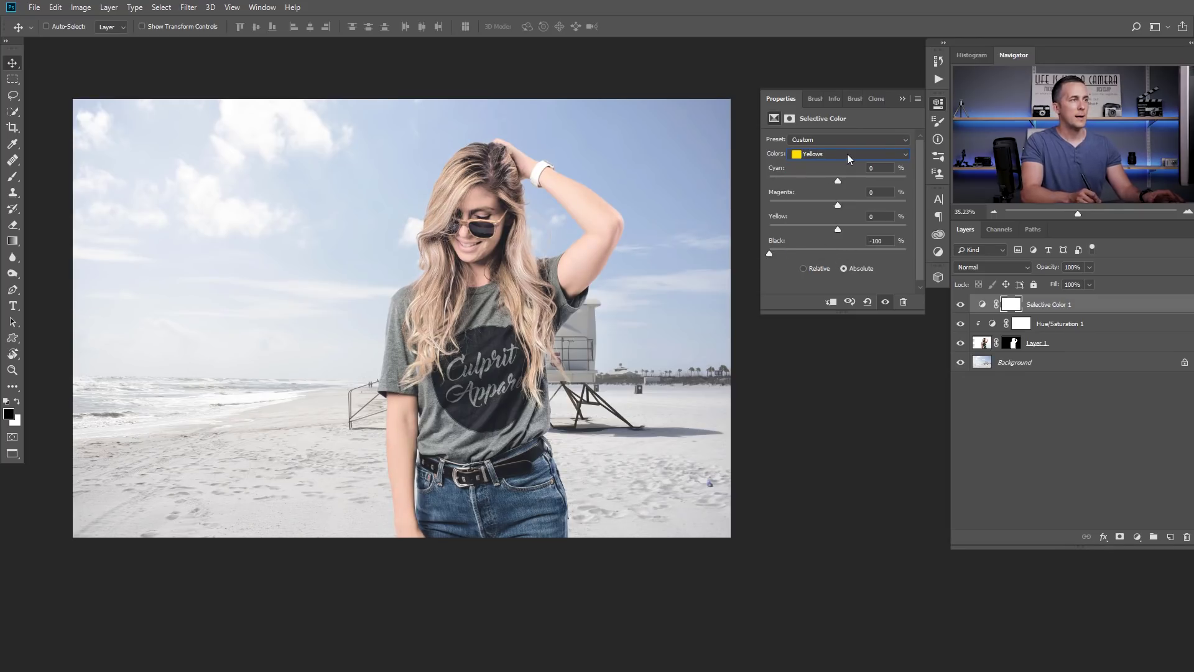
Step through Greens, Cyans, Blues and Magentas, then add maximum black to the Whites
{"action": "left_click", "coordinate": [847, 154]}
{"action": "left_click", "coordinate": [830, 185]}
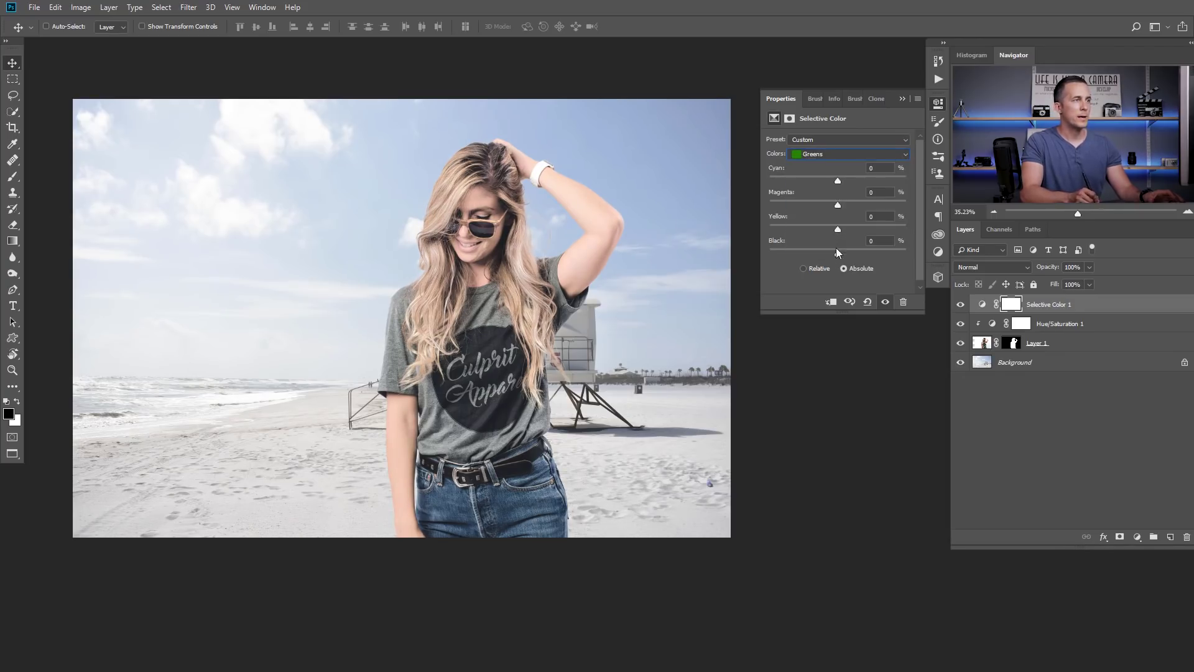
{"action": "left_click", "coordinate": [834, 155]}
{"action": "left_click", "coordinate": [834, 198]}
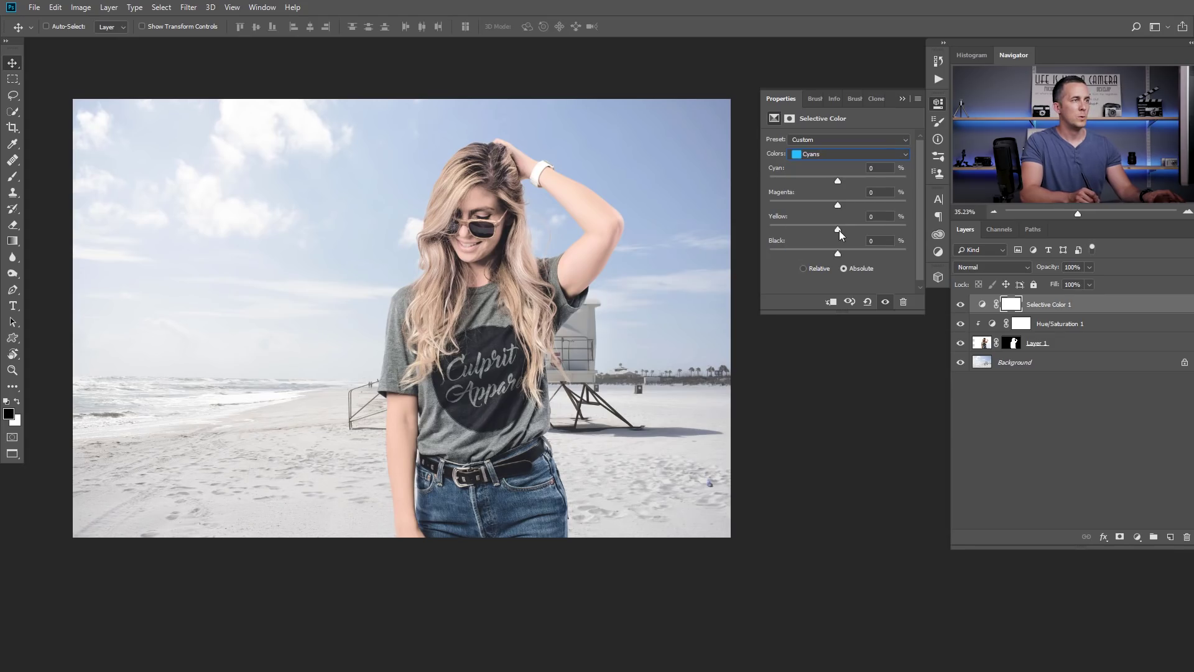
{"action": "left_click", "coordinate": [831, 156]}
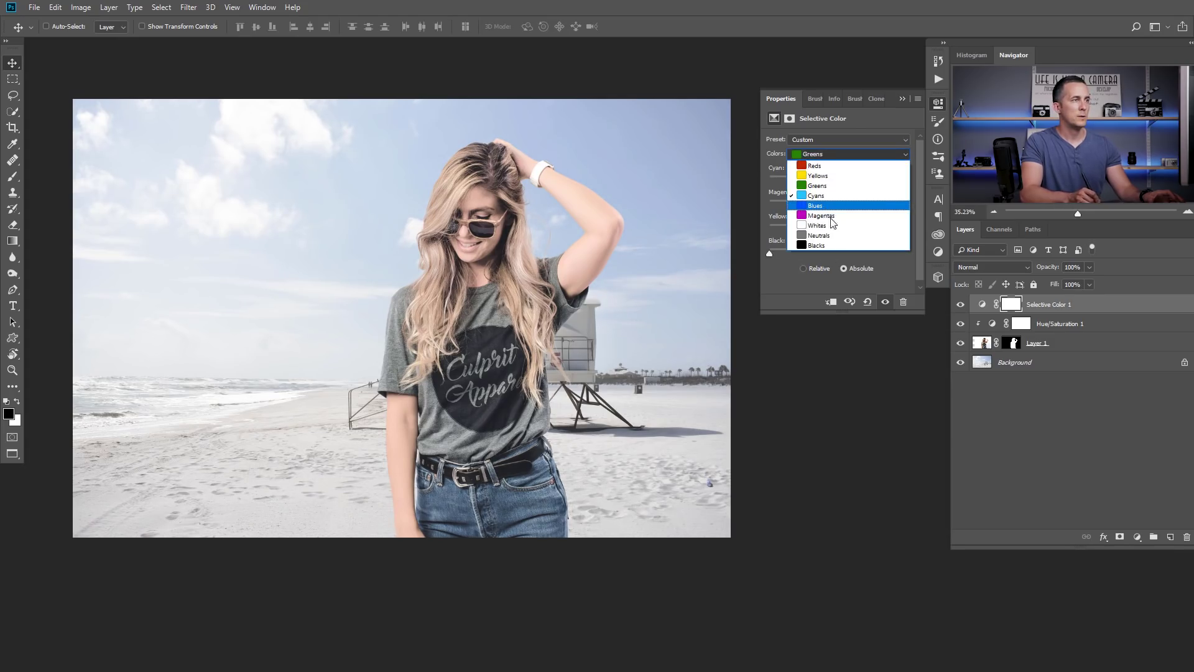
{"action": "left_click", "coordinate": [833, 210]}
{"action": "left_click", "coordinate": [833, 154]}
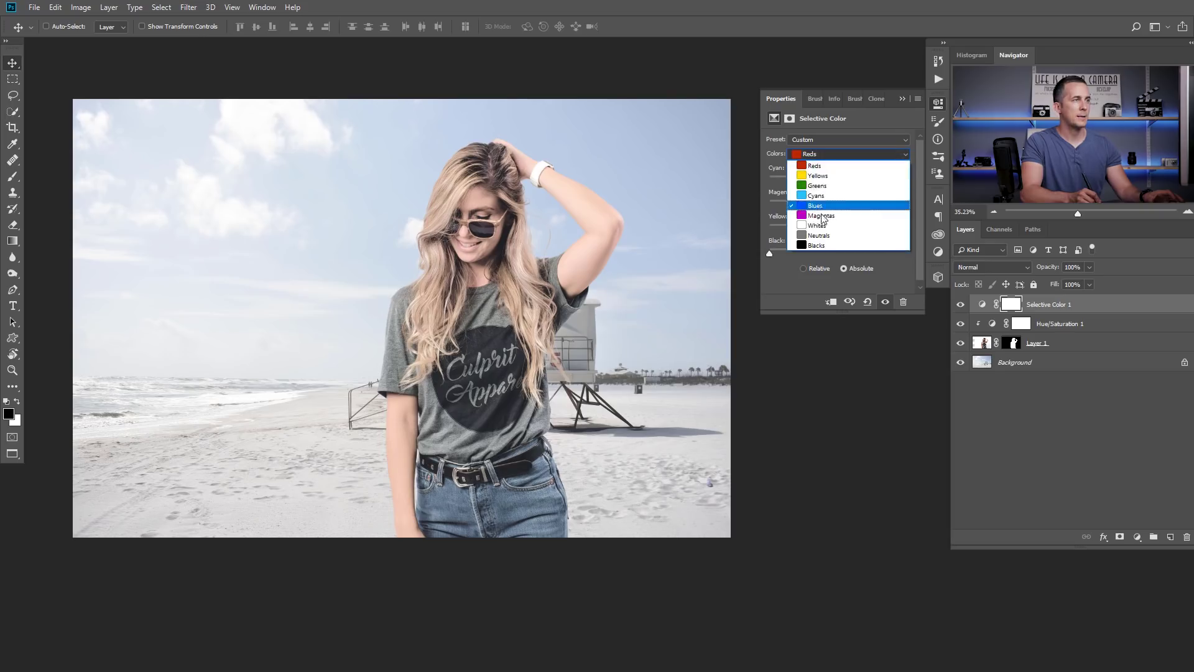
{"action": "left_click", "coordinate": [834, 222]}
{"action": "left_click", "coordinate": [827, 152]}
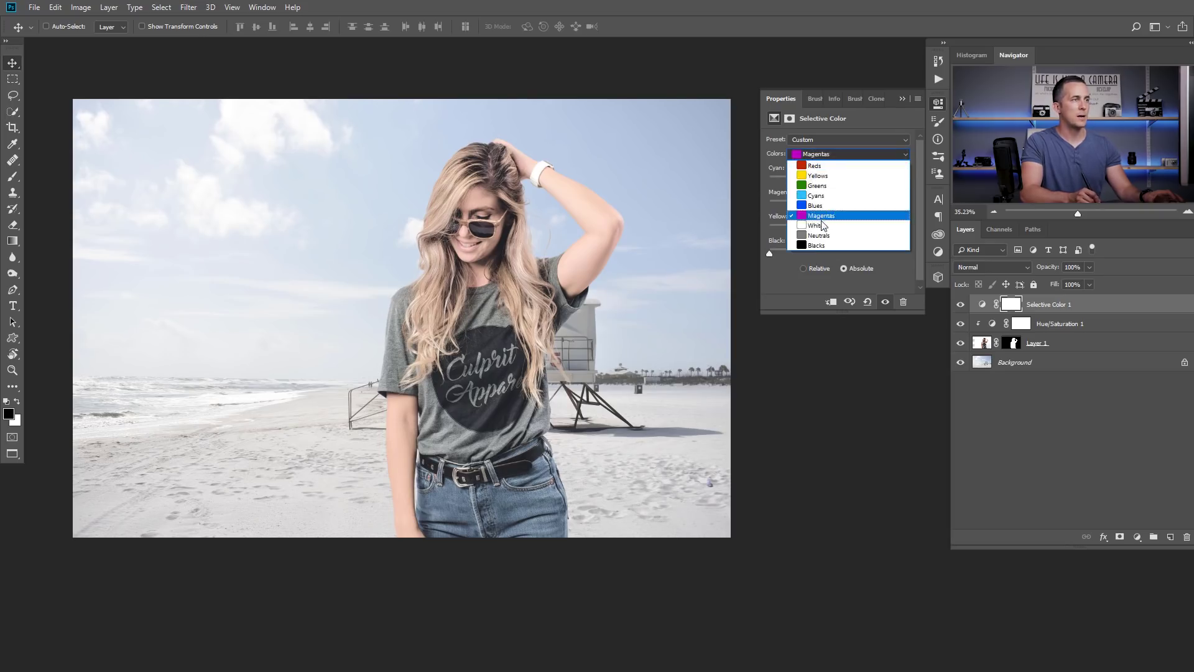
{"action": "left_click", "coordinate": [829, 235]}
{"action": "left_click_drag", "start_coordinate": [838, 253], "coordinate": [907, 254]}
Switch to Blacks with Black at +100, trying Relative before returning to Absolute
{"action": "left_click", "coordinate": [844, 151]}
{"action": "left_click", "coordinate": [818, 235]}
{"action": "left_click", "coordinate": [850, 154]}
{"action": "left_click", "coordinate": [850, 255]}
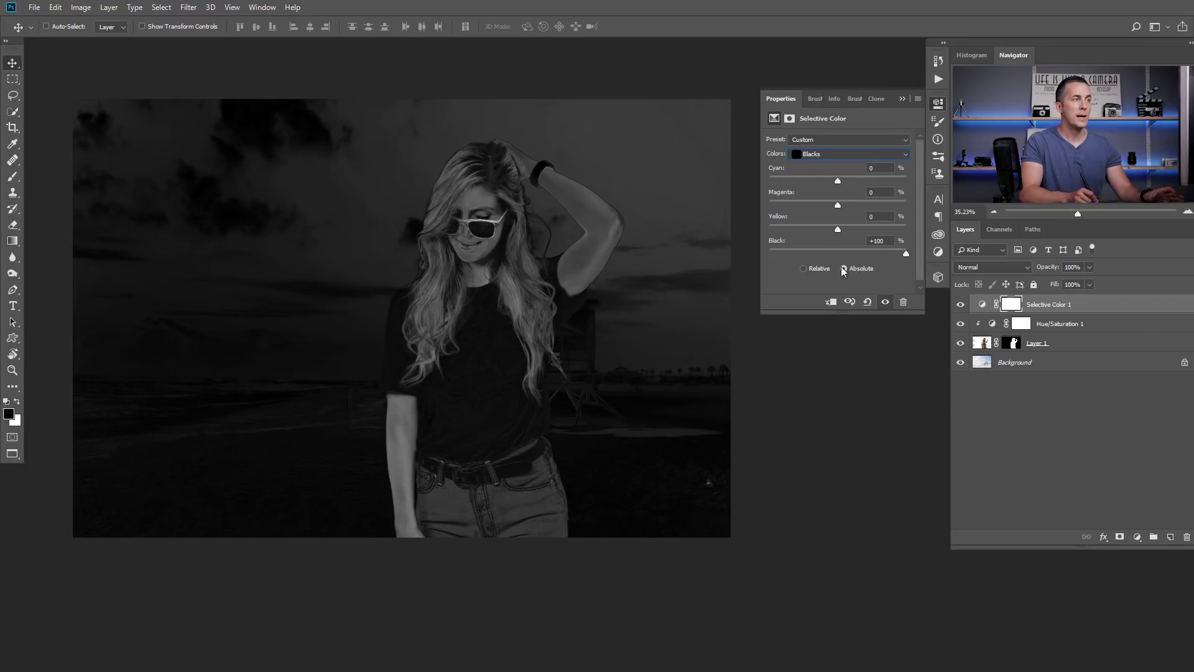
{"action": "left_click", "coordinate": [803, 269]}
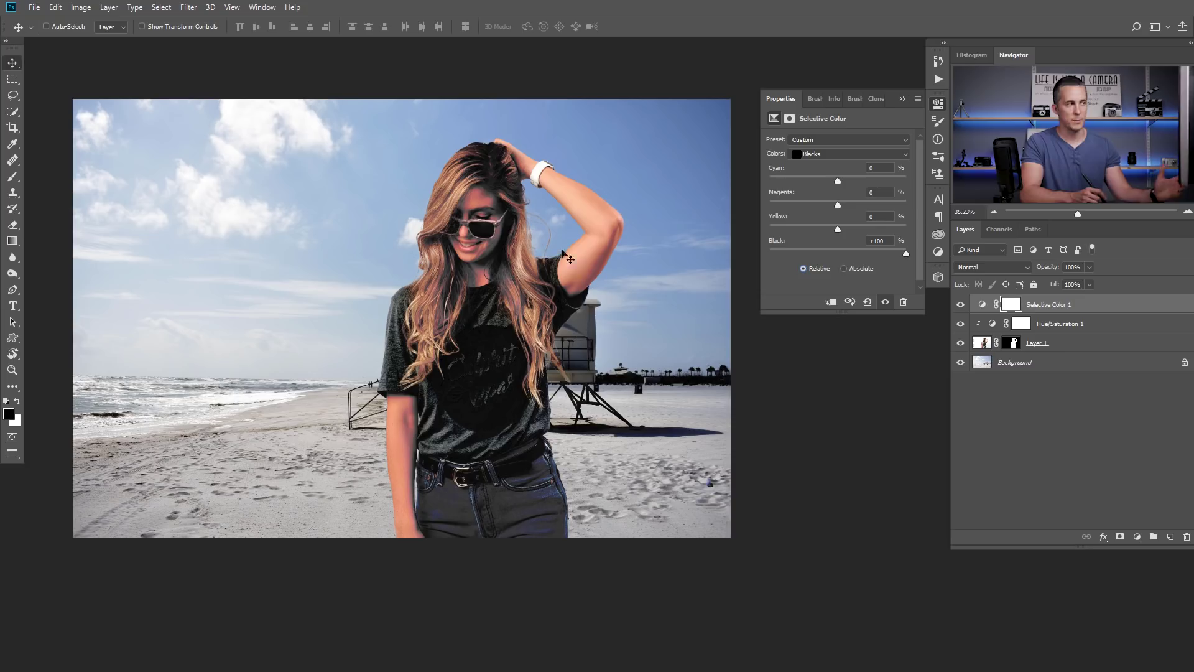
{"action": "left_click", "coordinate": [845, 268]}
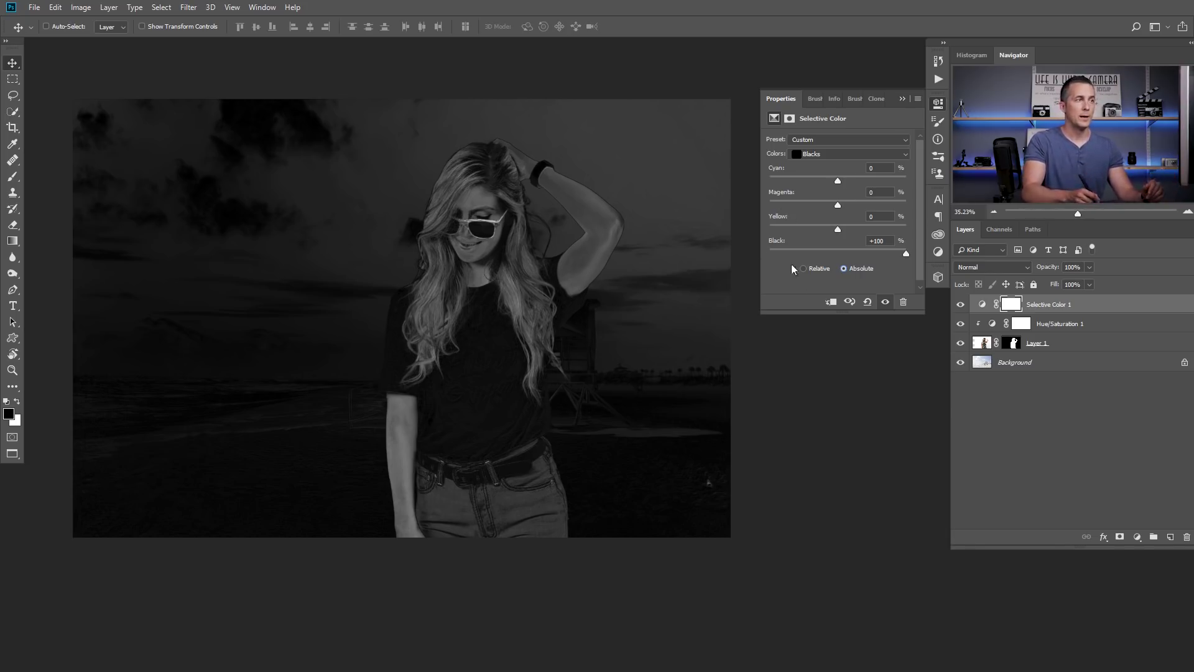
Save the current Selective Color settings as a preset named 'Saturation Check'
{"action": "left_click", "coordinate": [917, 98]}
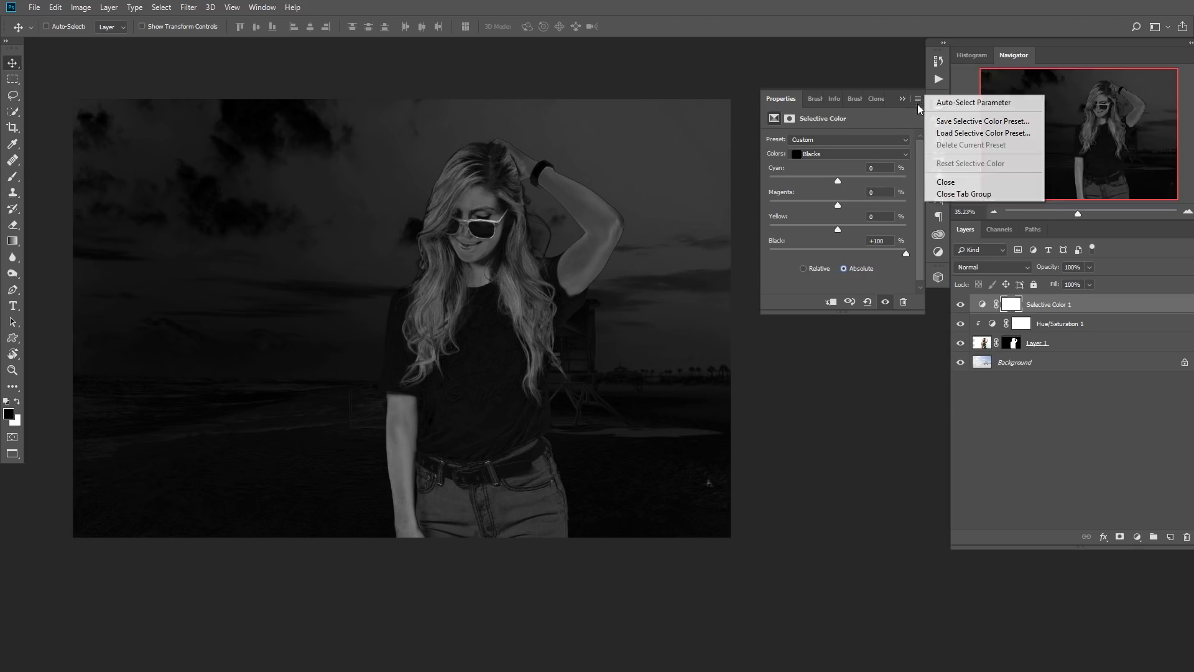
{"action": "left_click", "coordinate": [961, 122]}
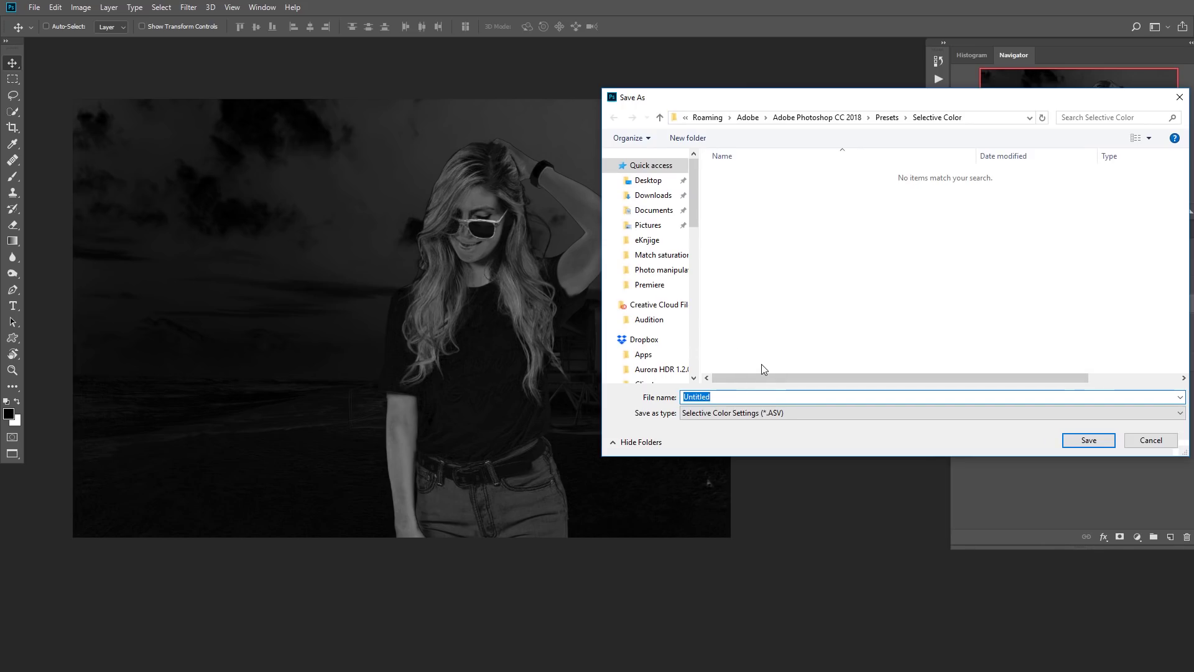
{"action": "type", "text": "Saturation Ch"}
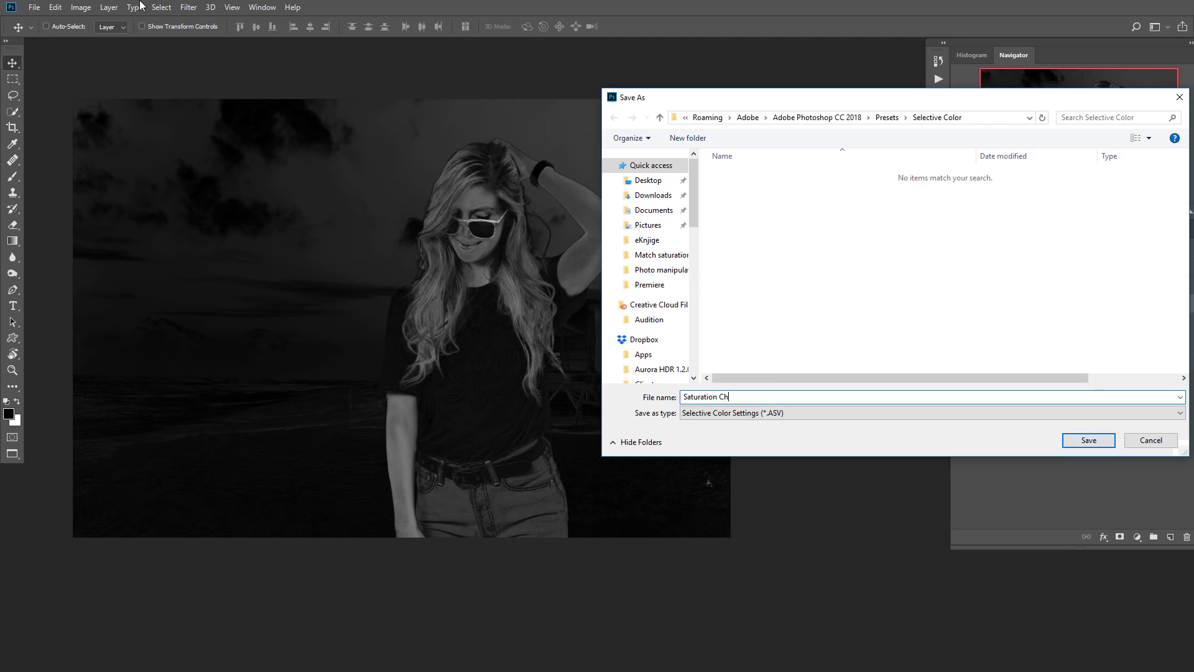
{"action": "type", "text": "eck"}
{"action": "key", "text": "Return"}
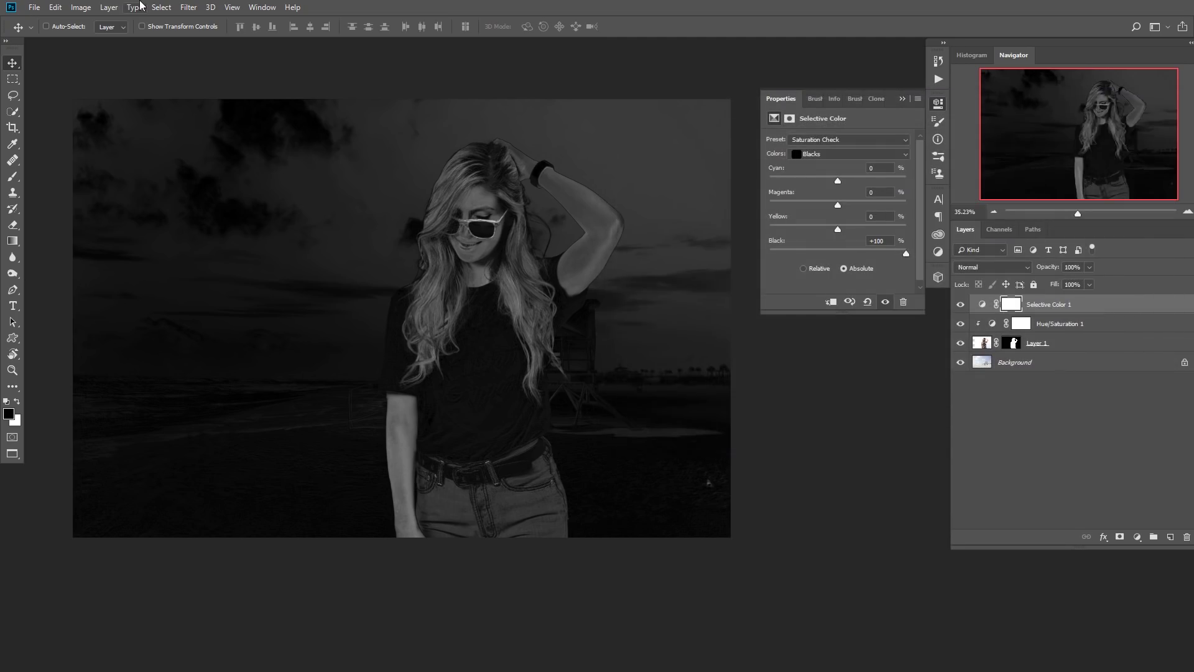
Test the Default preset, then reapply the Saturation Check preset
{"action": "left_click", "coordinate": [906, 140]}
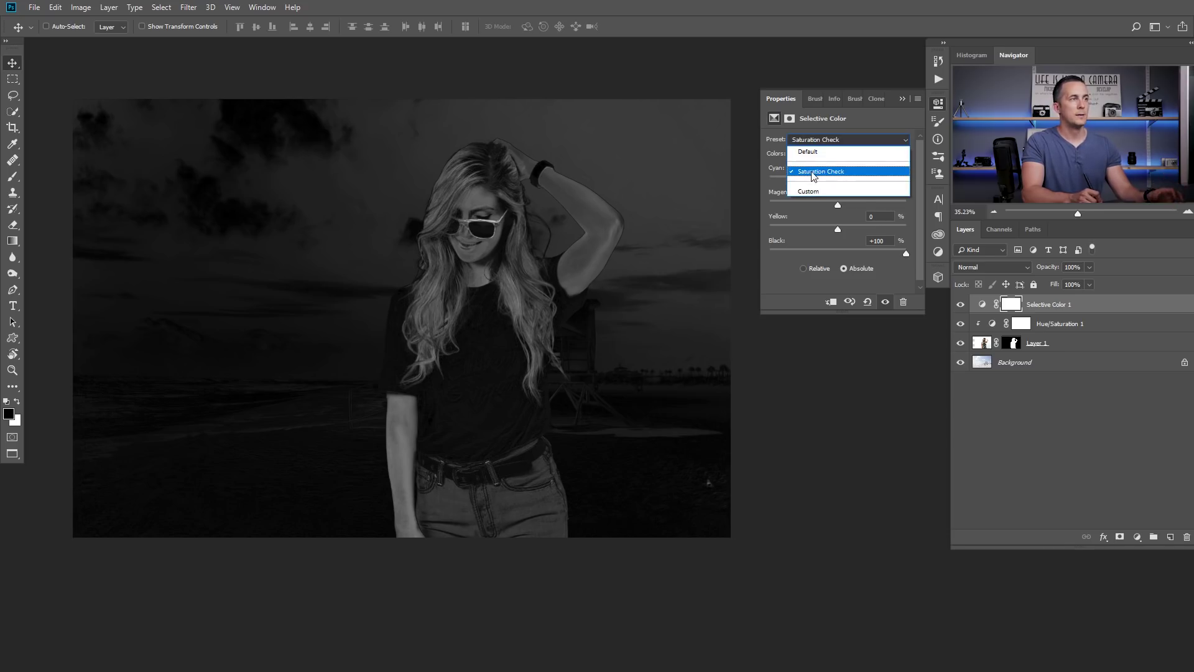
{"action": "left_click", "coordinate": [825, 154]}
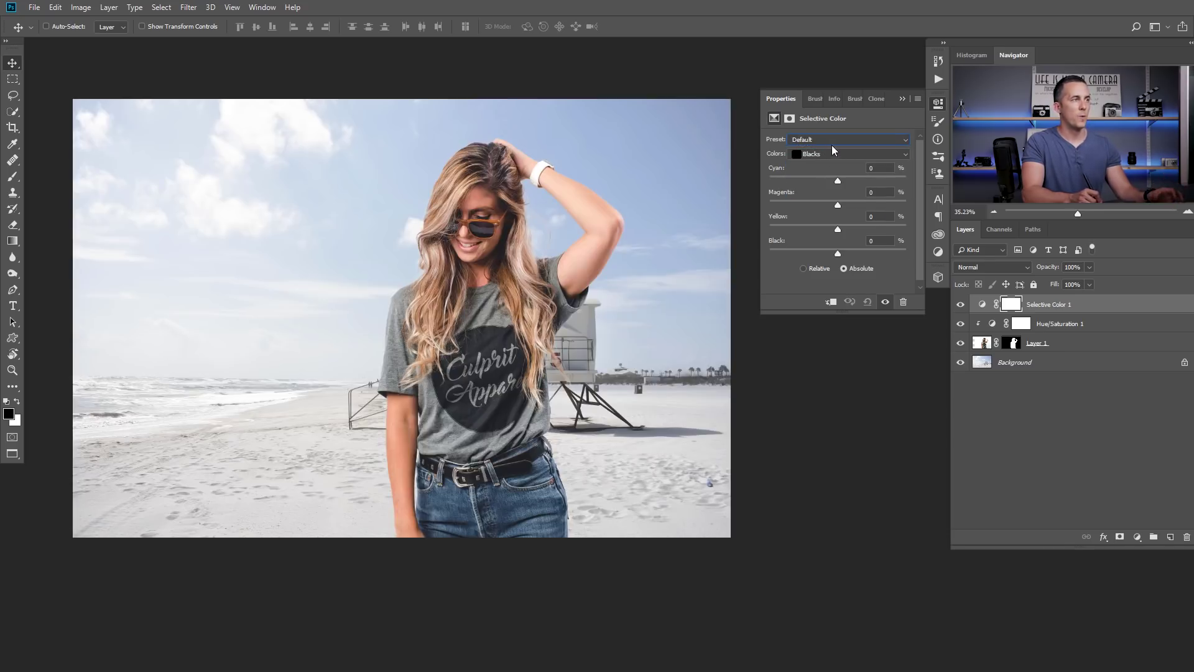
{"action": "left_click", "coordinate": [833, 140]}
{"action": "left_click", "coordinate": [833, 167]}
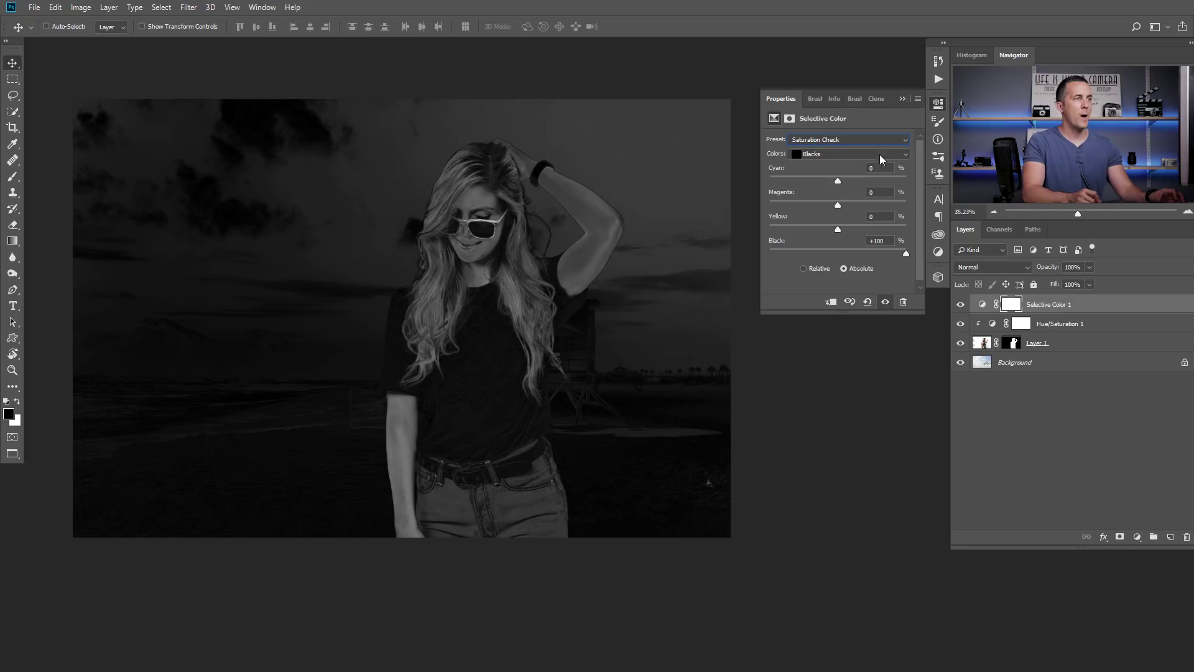
Close the Selective Color properties and zoom in slightly on the grey saturation view
{"action": "left_click", "coordinate": [903, 99]}
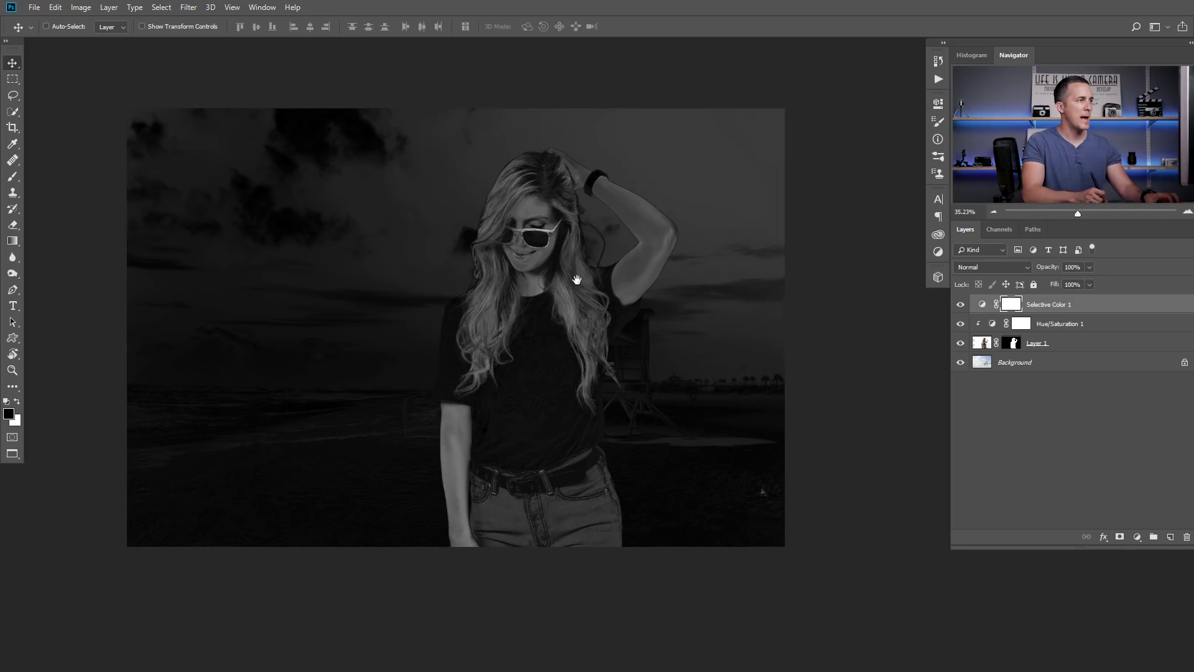
{"action": "scroll", "coordinate": [573, 283], "scroll_direction": "up", "scroll_amount": 2}
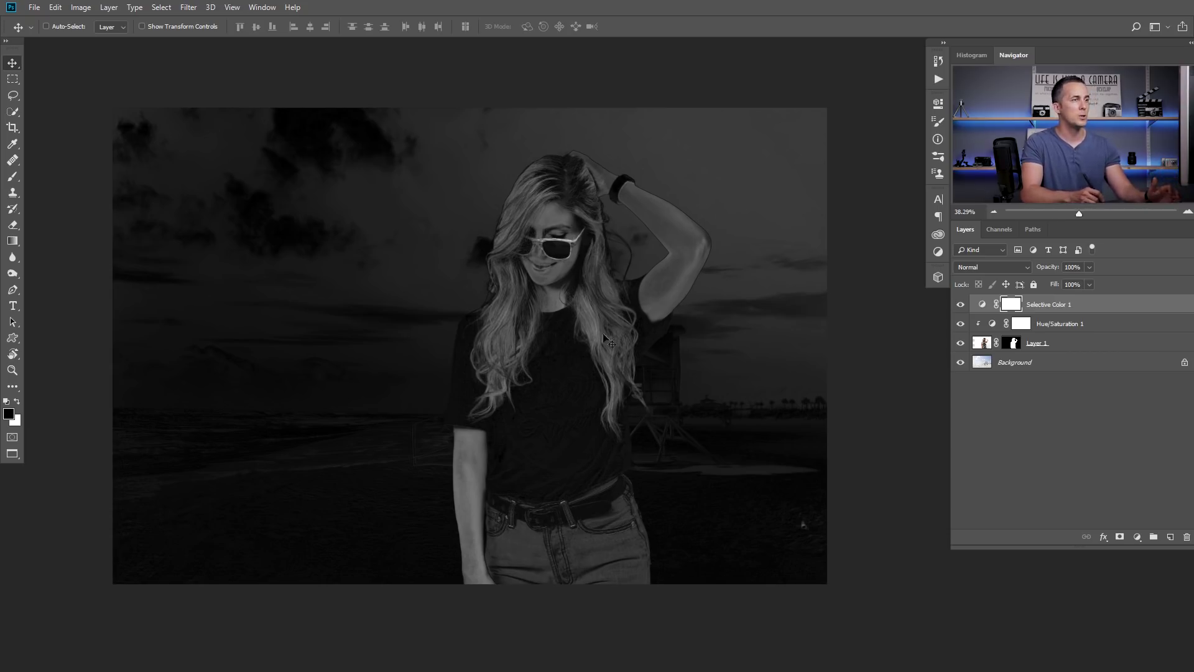
Lower Hue/Saturation 1 to Saturation -48, toggling the Selective Color check off and on
{"action": "left_click", "coordinate": [993, 325]}
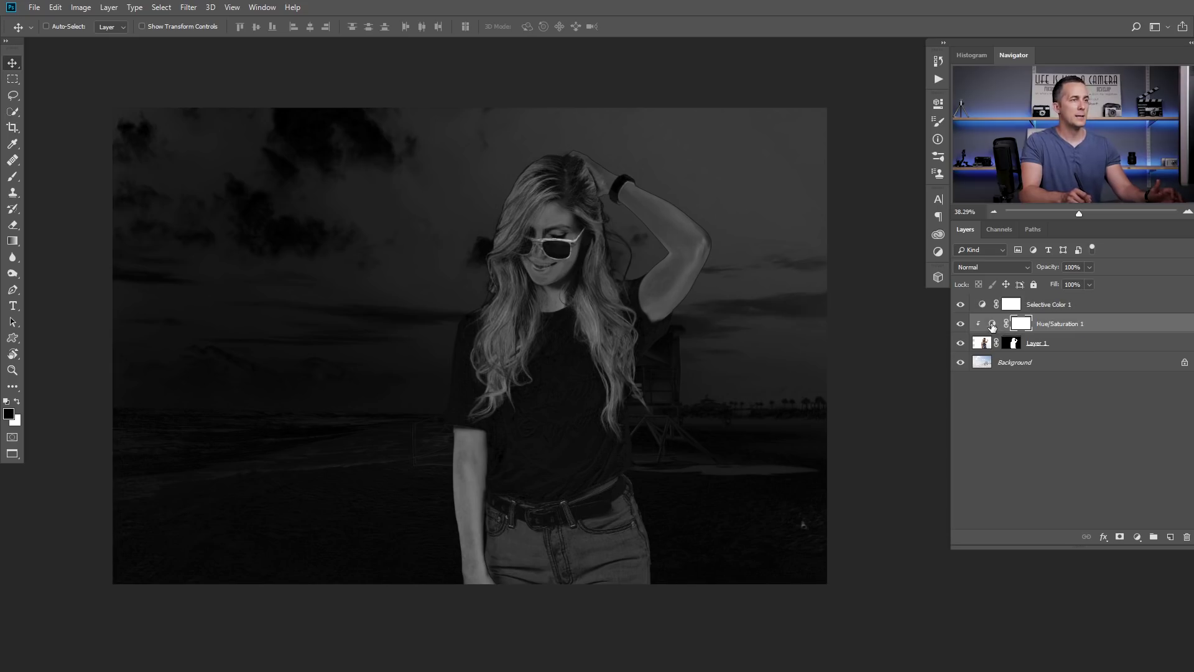
{"action": "double_click", "coordinate": [992, 326]}
{"action": "left_click_drag", "start_coordinate": [834, 210], "coordinate": [805, 211]}
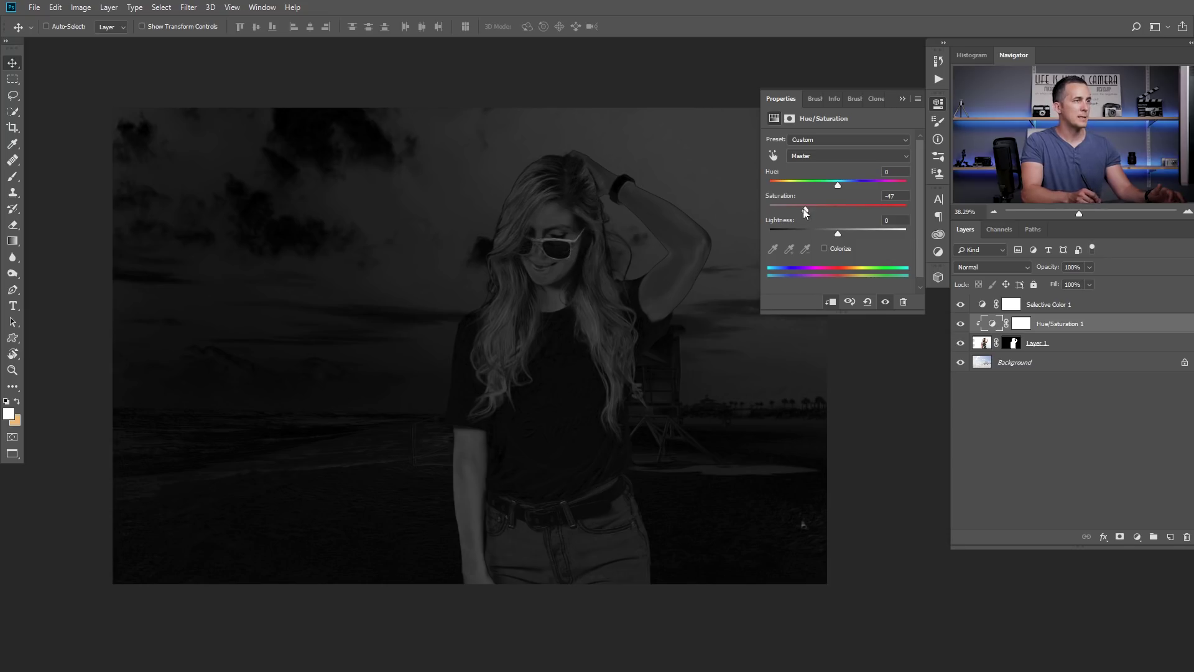
{"action": "left_click_drag", "start_coordinate": [805, 210], "coordinate": [804, 215]}
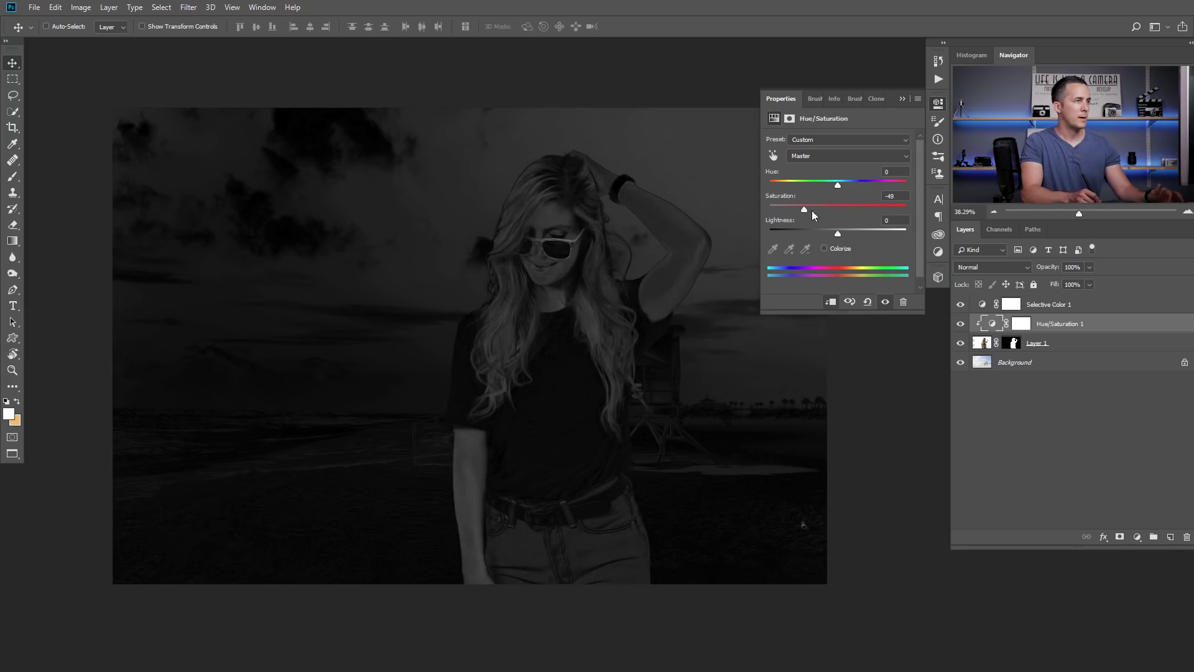
{"action": "left_click", "coordinate": [961, 306]}
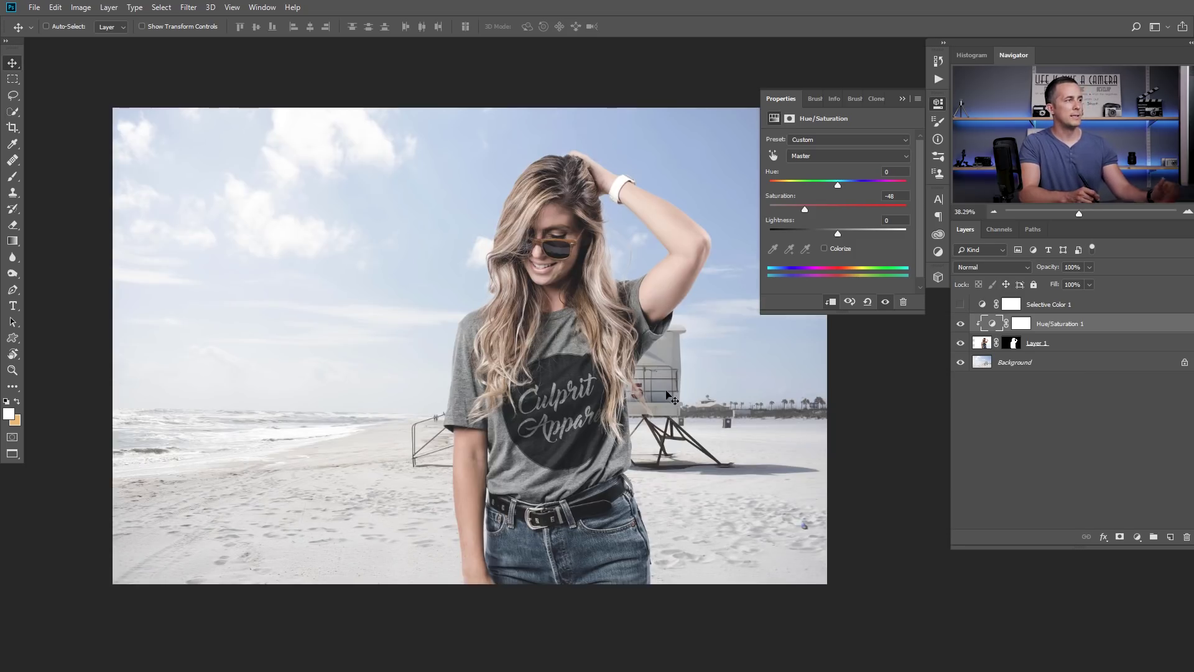
{"action": "left_click", "coordinate": [961, 304]}
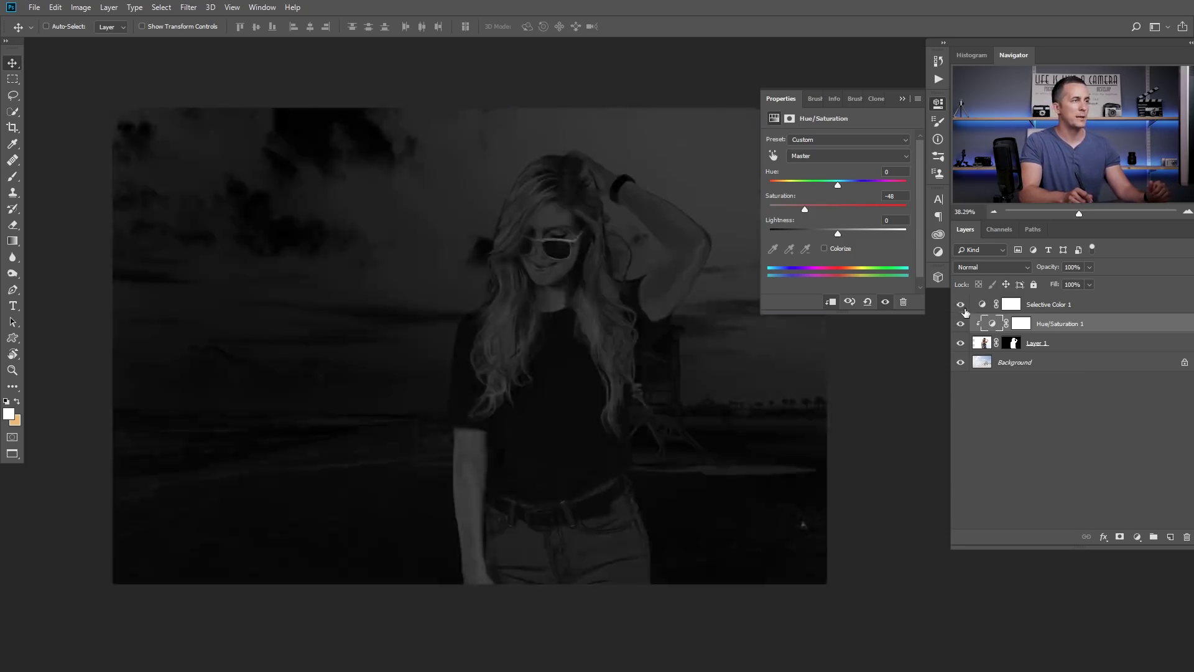
Move Hue/Saturation 1 below Layer 1, boost Saturation to +60, and hide the saturation check
{"action": "left_click_drag", "start_coordinate": [993, 334], "coordinate": [990, 350]}
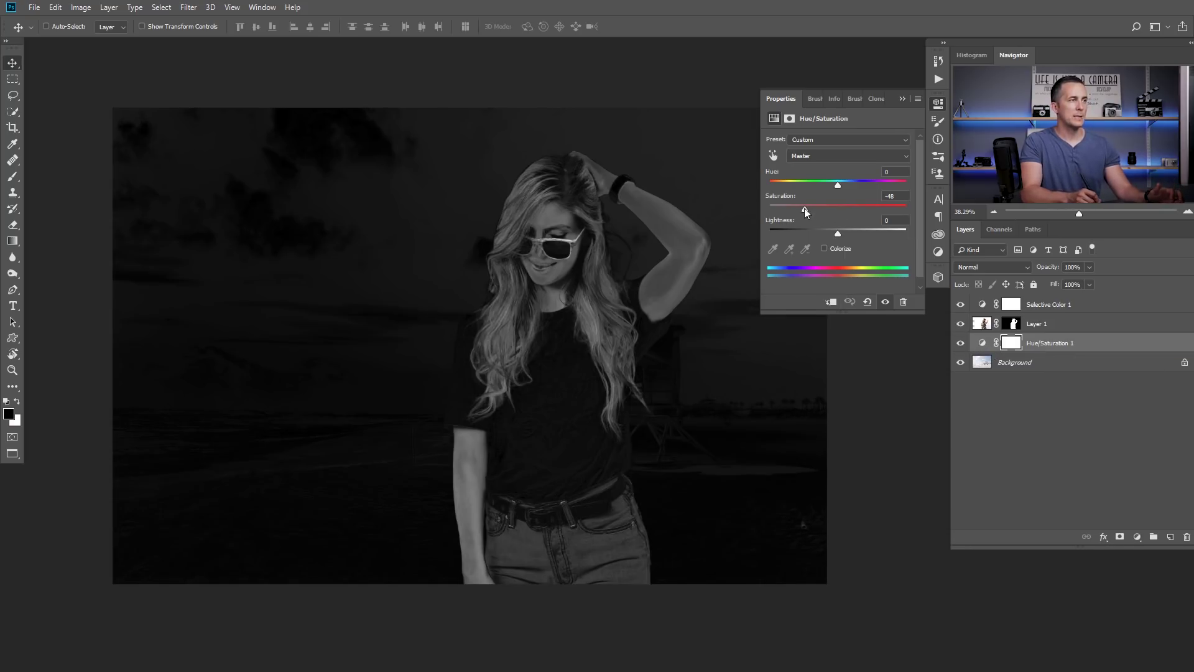
{"action": "left_click_drag", "start_coordinate": [804, 208], "coordinate": [874, 211]}
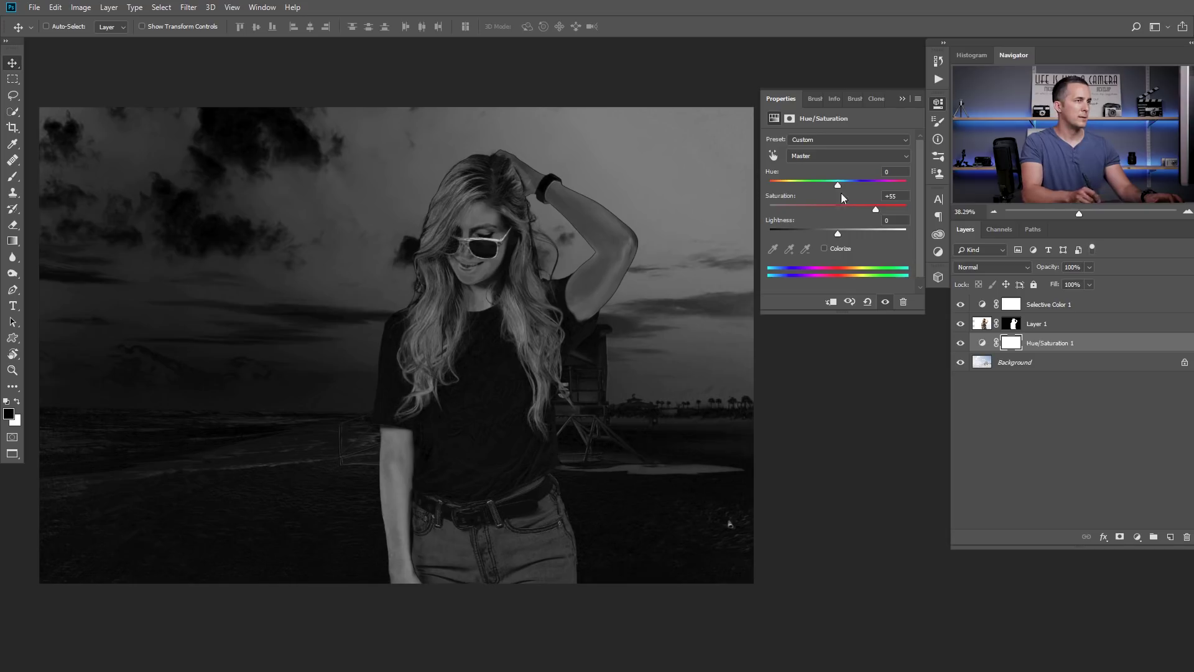
{"action": "left_click_drag", "start_coordinate": [876, 209], "coordinate": [879, 212]}
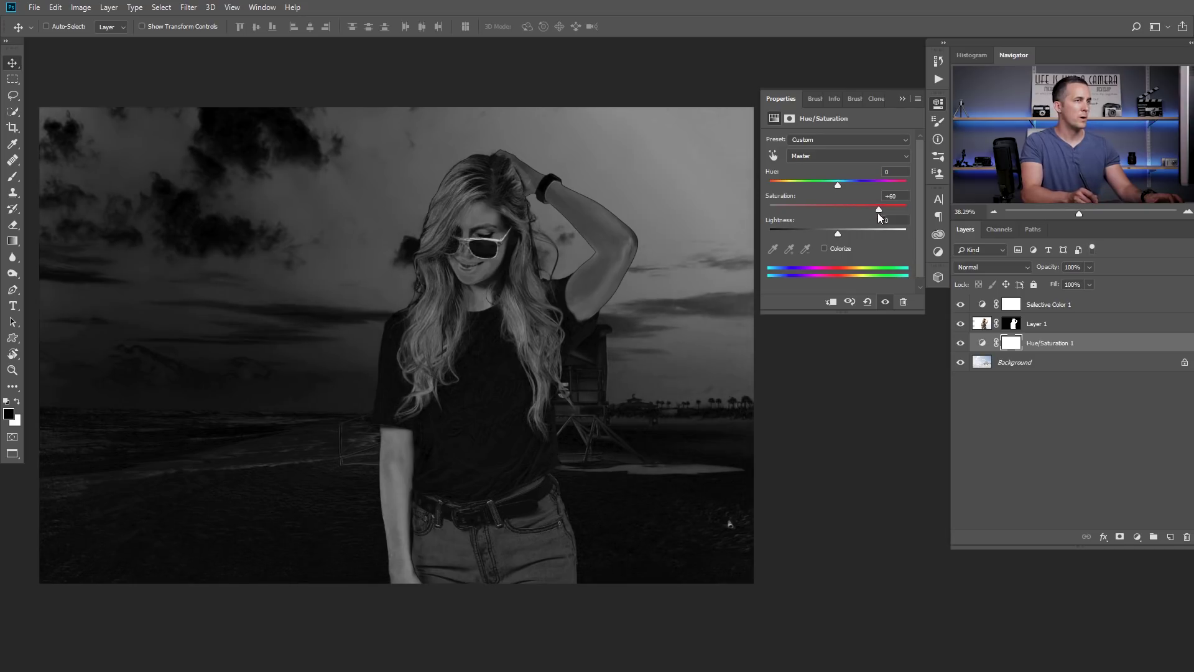
{"action": "left_click", "coordinate": [961, 306]}
{"action": "left_click_drag", "start_coordinate": [632, 369], "coordinate": [771, 294]}
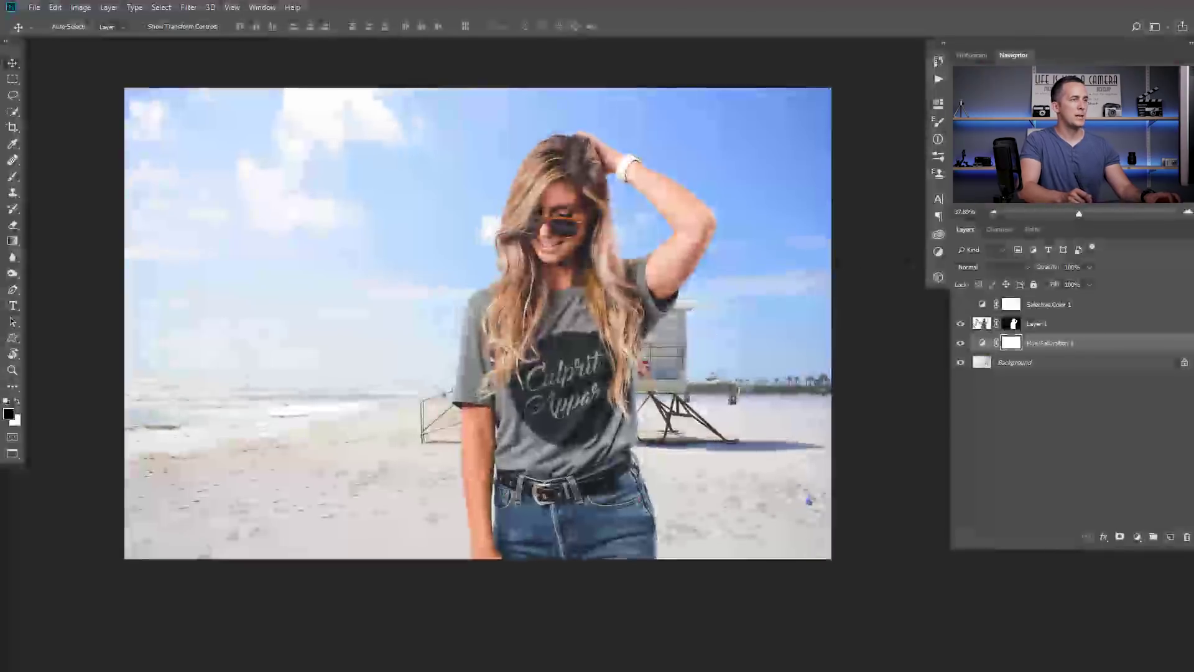
{"action": "left_click", "coordinate": [961, 343]}
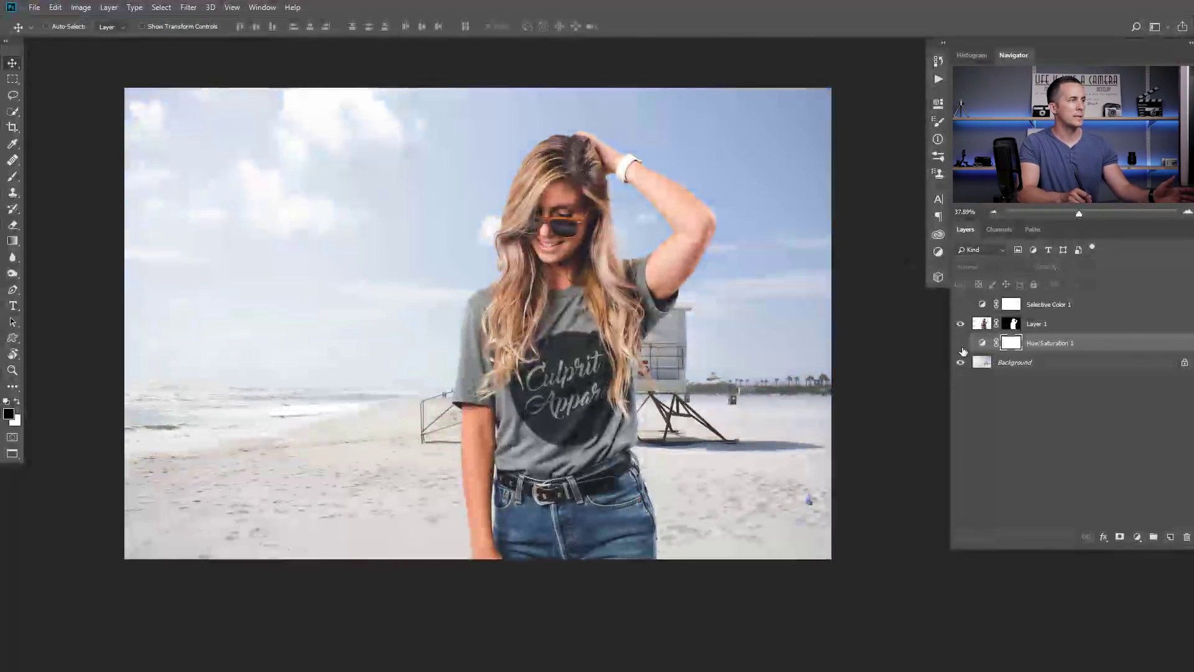
{"action": "left_click", "coordinate": [963, 345]}
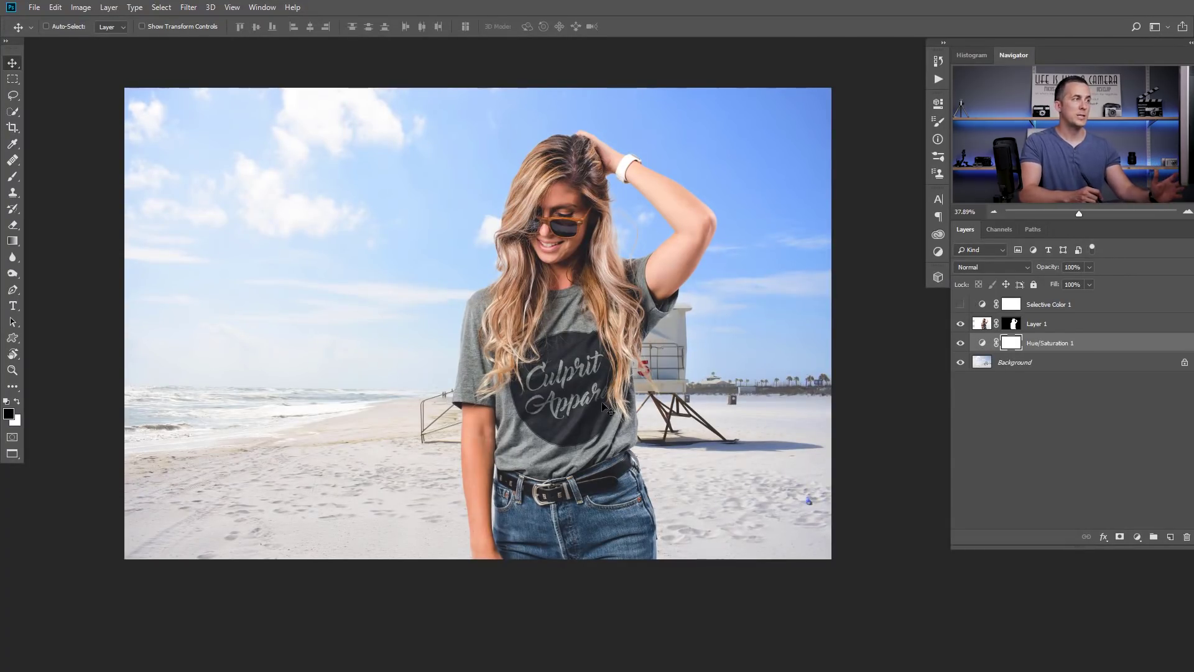
Add Hue/Saturation 2 above Layer 1 with Saturation at -13
{"action": "left_click", "coordinate": [1137, 536]}
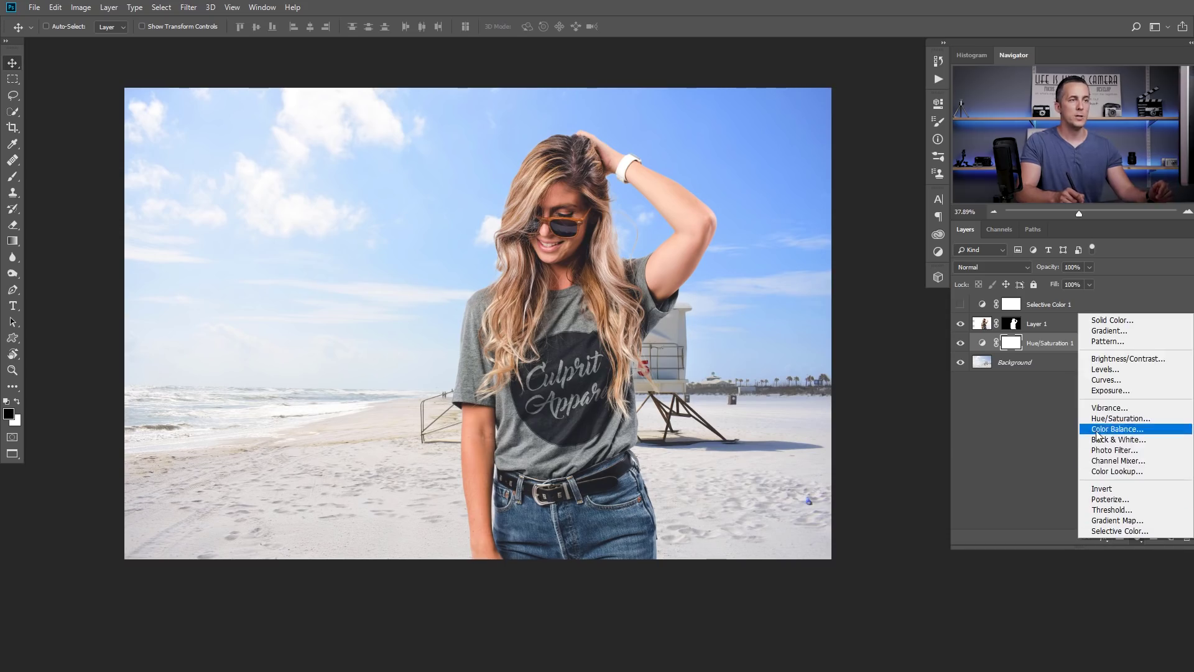
{"action": "left_click", "coordinate": [1119, 418]}
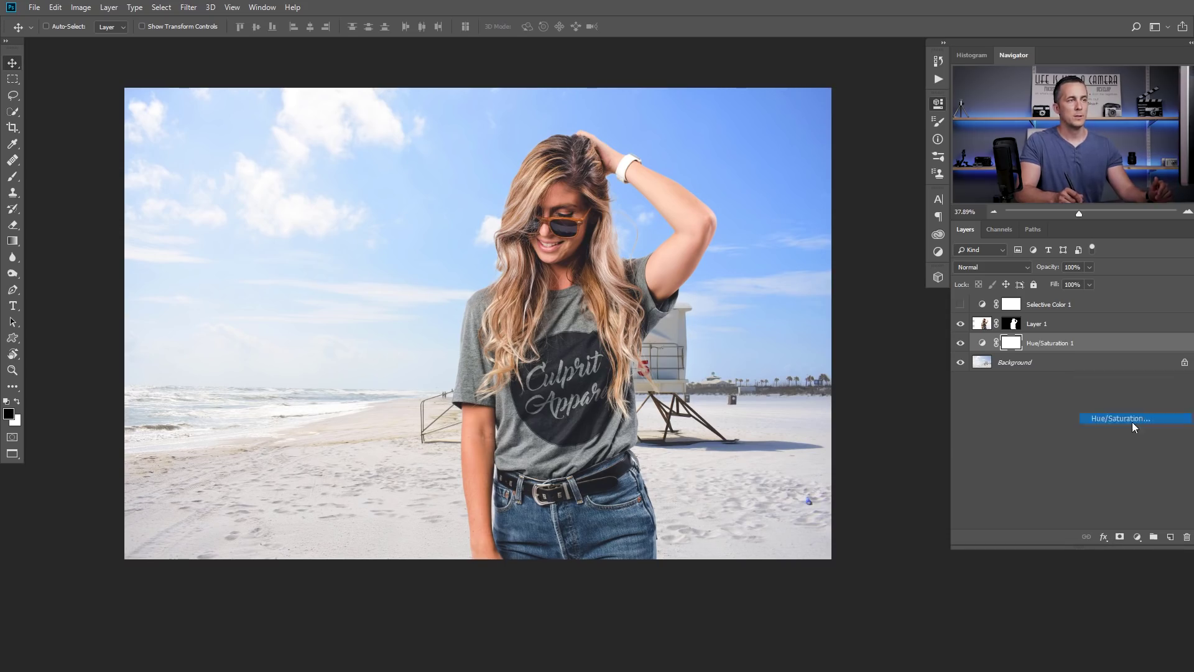
{"action": "left_click_drag", "start_coordinate": [988, 342], "coordinate": [989, 315]}
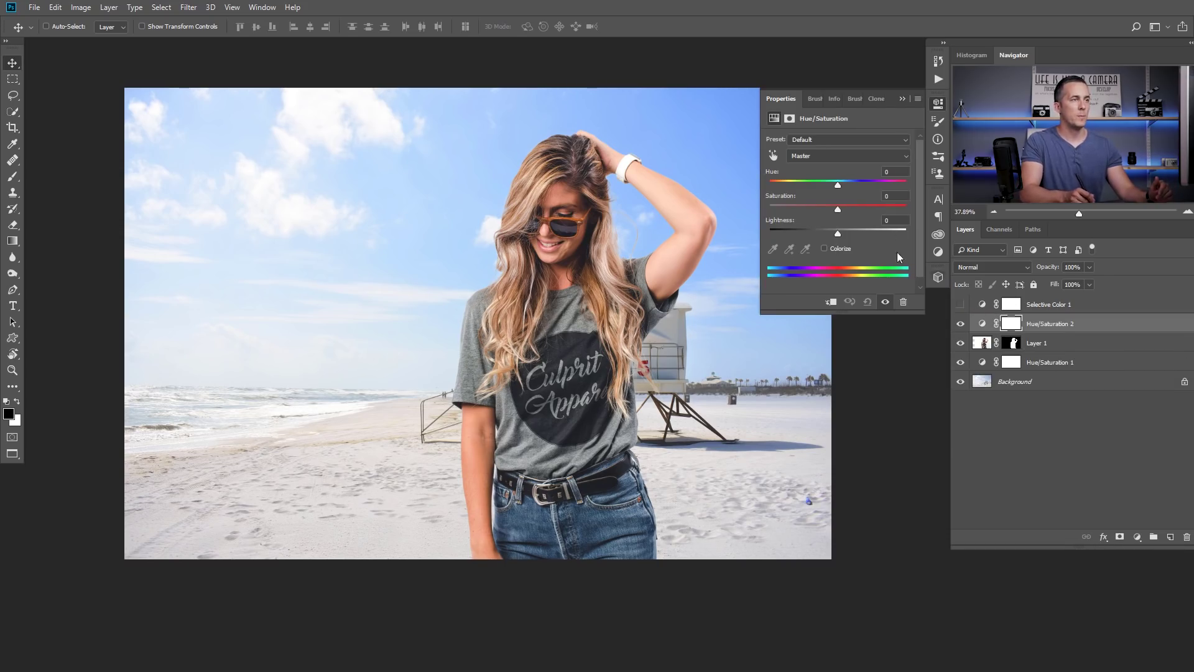
{"action": "left_click_drag", "start_coordinate": [821, 210], "coordinate": [828, 210]}
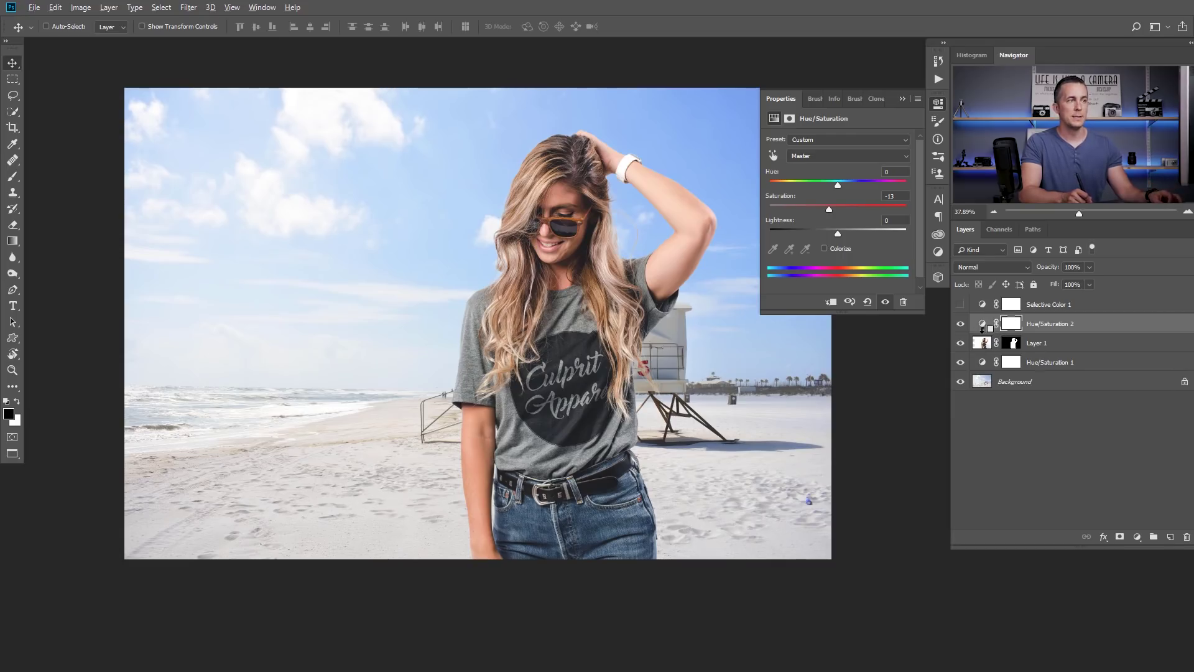
Clip Hue/Saturation 2 to the model, re-show the saturation check, then release the clipping mask
{"action": "left_click", "coordinate": [979, 333], "text": "alt"}
{"action": "left_click", "coordinate": [960, 304]}
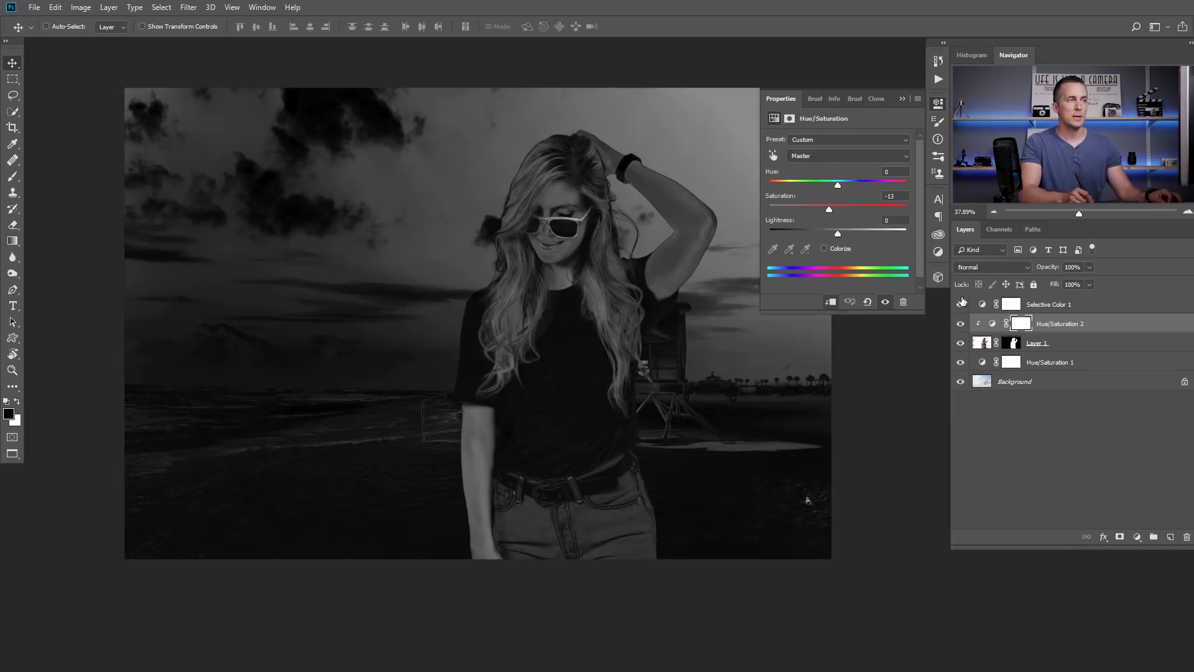
{"action": "mouse_move", "coordinate": [829, 209]}
{"action": "left_mouse_down"}
{"action": "mouse_move", "coordinate": [867, 210]}
{"action": "mouse_move", "coordinate": [829, 209]}
{"action": "left_mouse_up"}
{"action": "key", "text": "ctrl"}
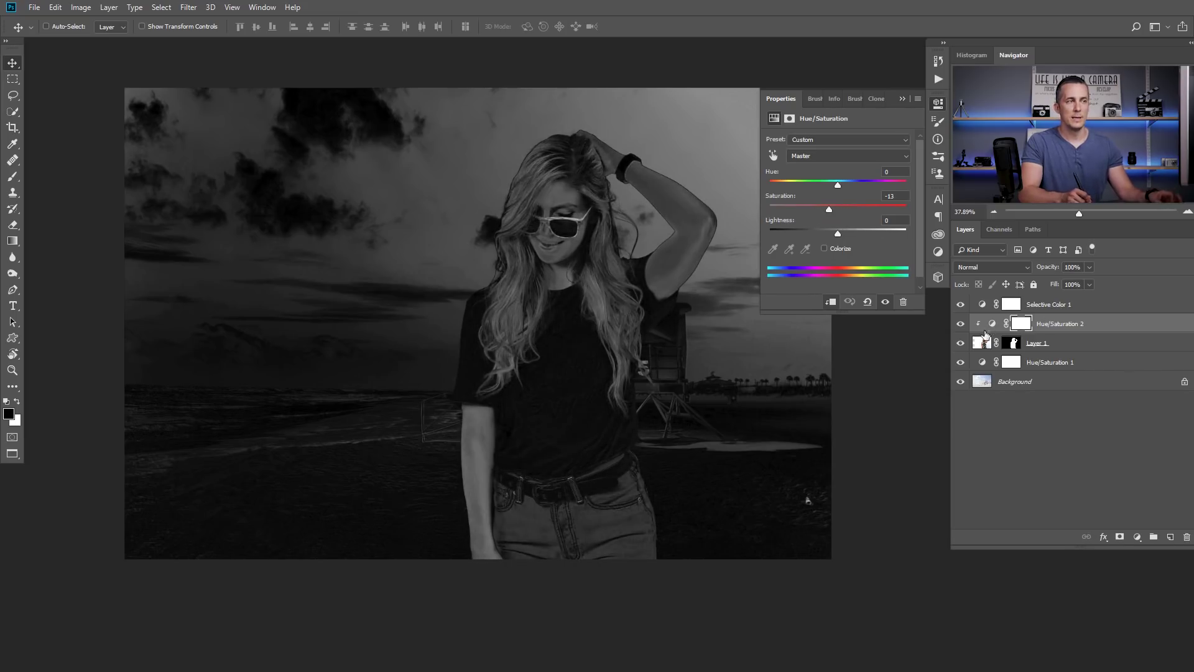
{"action": "left_click", "coordinate": [985, 334], "text": "alt"}
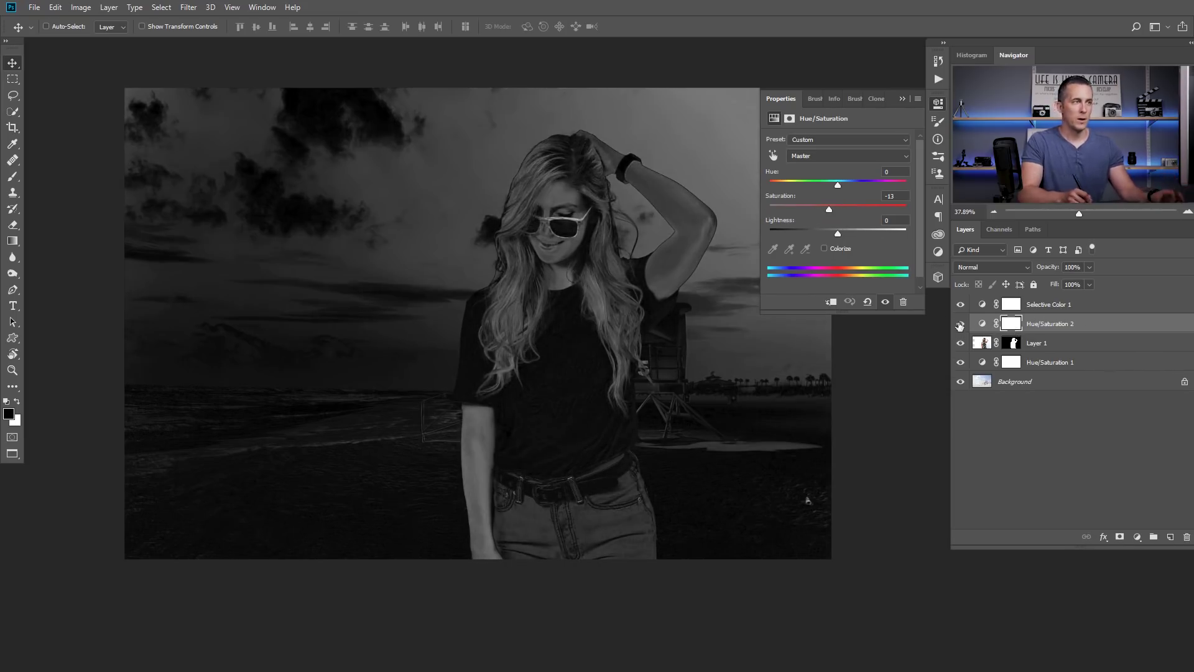
Hide Selective Color 1 and dismiss its properties panel to show full colour
{"action": "left_click", "coordinate": [960, 304]}
{"action": "left_click", "coordinate": [902, 98]}
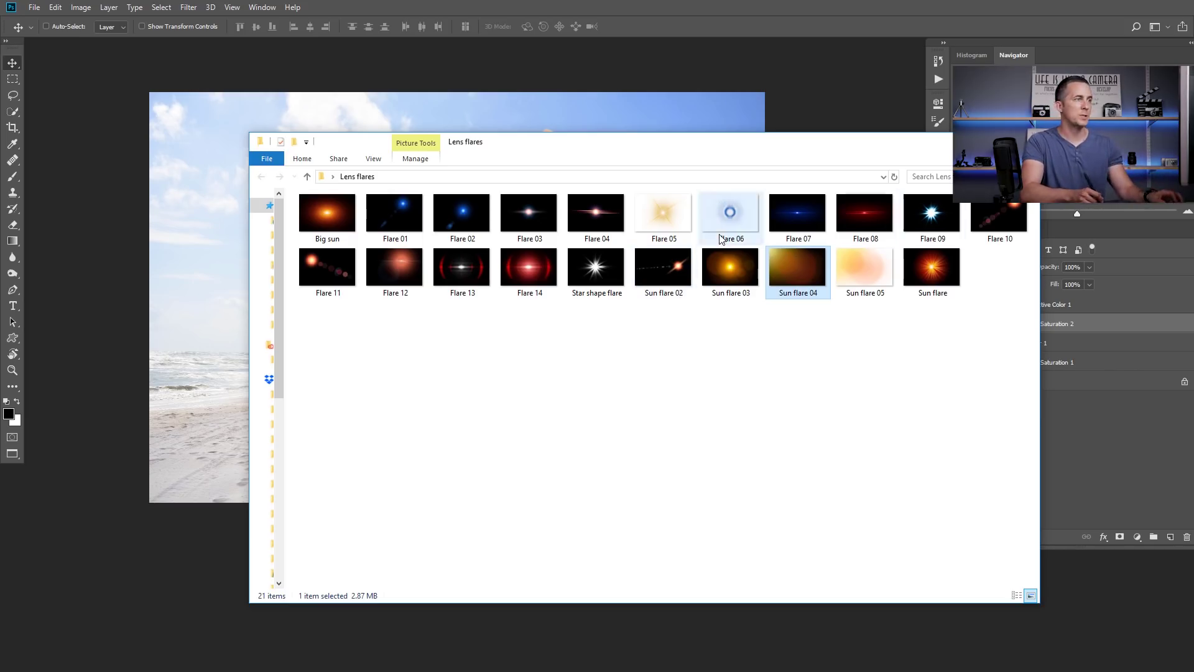
Drag Sun flare 04 from the Lens flares folder toward Photoshop
{"action": "left_click_drag", "start_coordinate": [785, 264], "coordinate": [389, 263]}
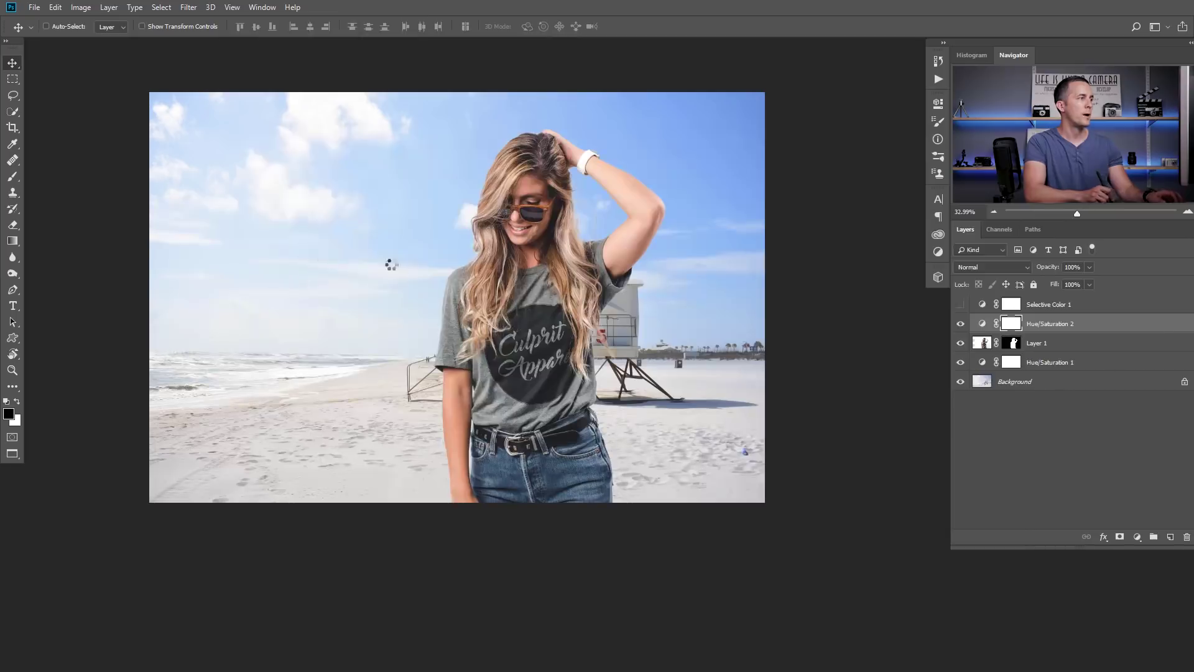
Place Sun flare 04 scaled to 114% and set its blend mode to Screen
{"action": "left_click_drag", "start_coordinate": [603, 394], "coordinate": [822, 476]}
{"action": "key", "text": "Return"}
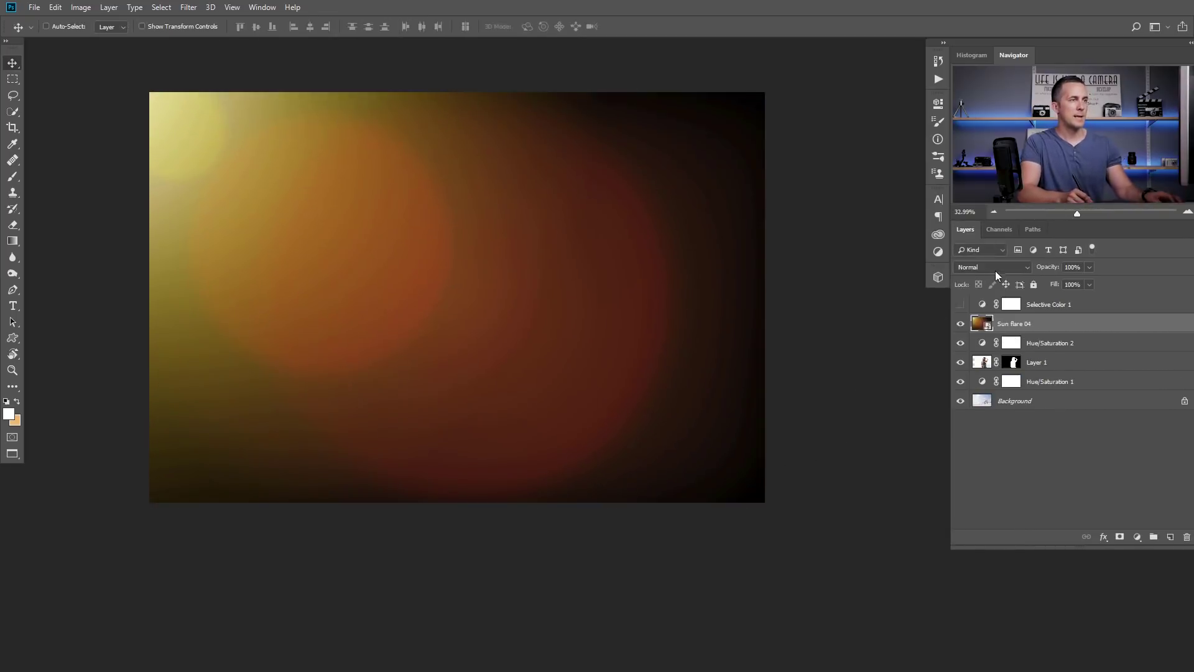
{"action": "left_click", "coordinate": [994, 269]}
{"action": "left_click", "coordinate": [974, 373]}
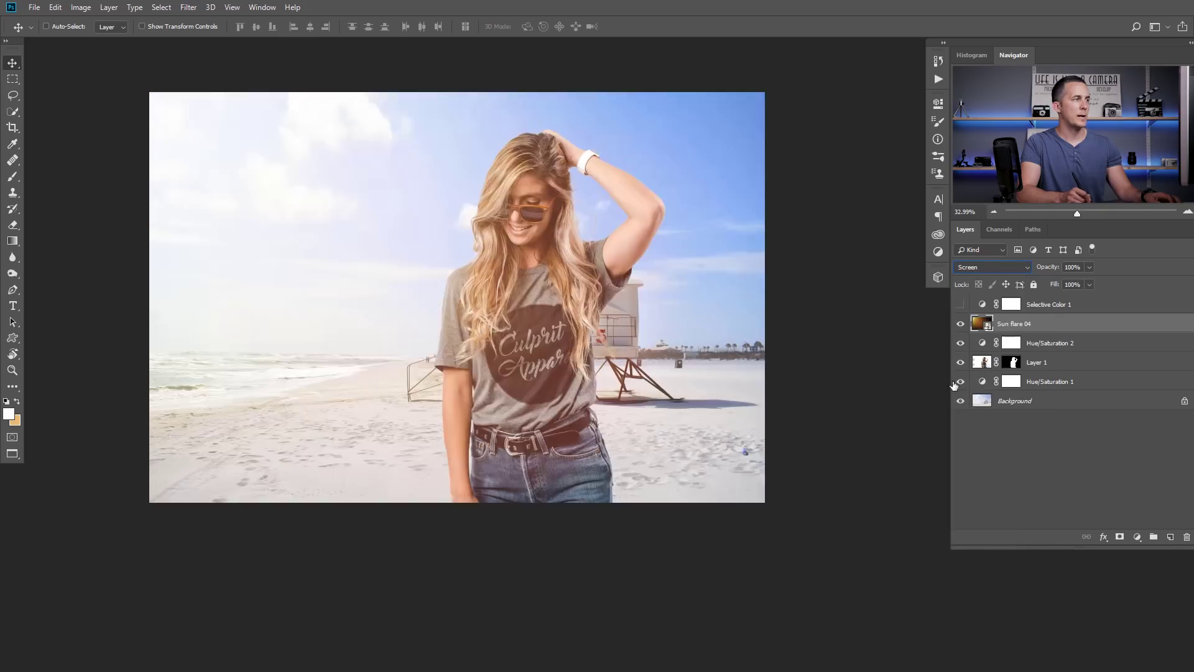
Shift the flare glow about 503 px left and toggle its visibility to compare before and after
{"action": "left_click_drag", "start_coordinate": [569, 315], "coordinate": [422, 249]}
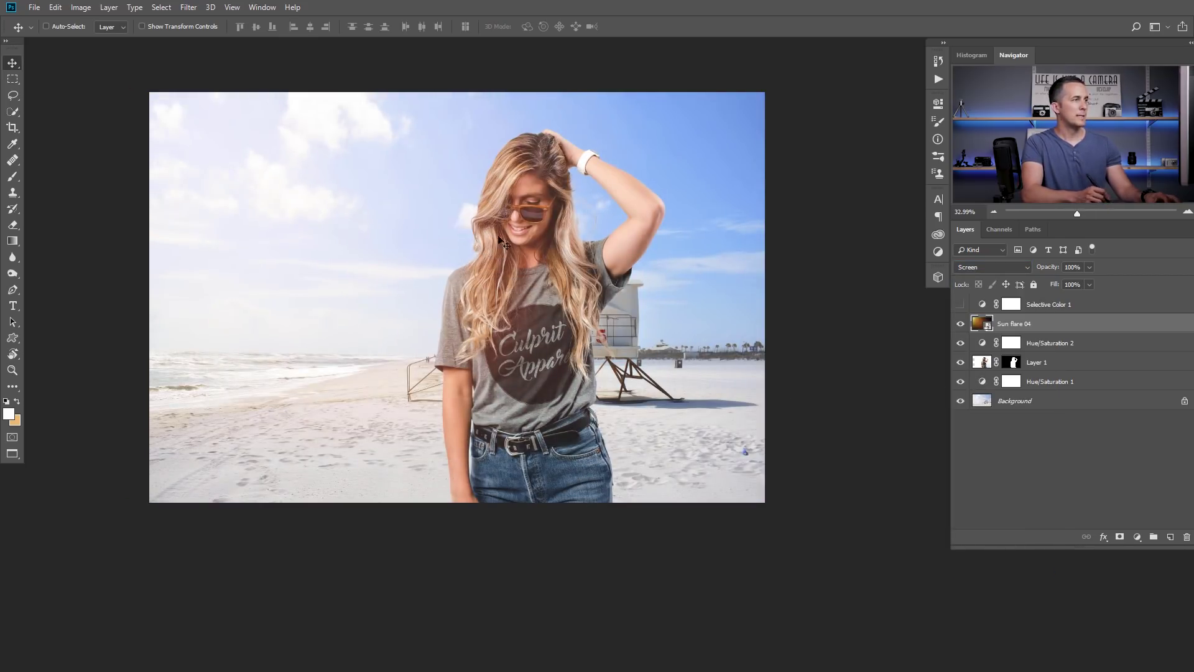
{"action": "left_click", "coordinate": [960, 324]}
{"action": "left_click", "coordinate": [960, 324]}
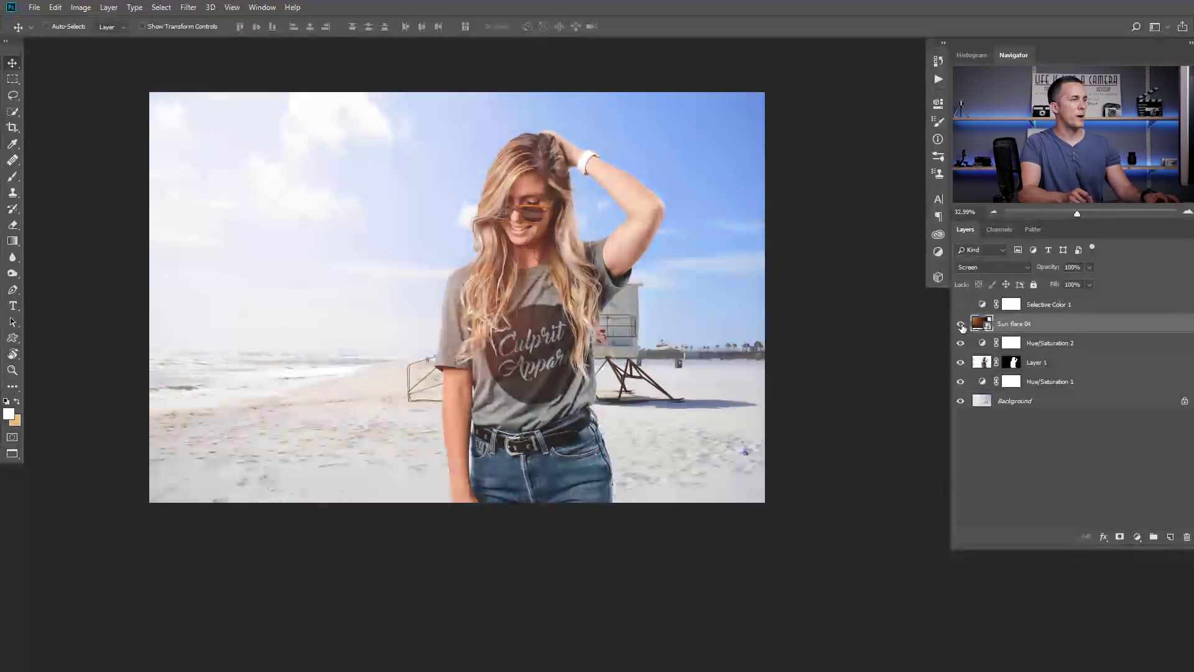
Add Curves 1 above Background, raising the upper curve to brighten the beach
{"action": "left_click", "coordinate": [1020, 407]}
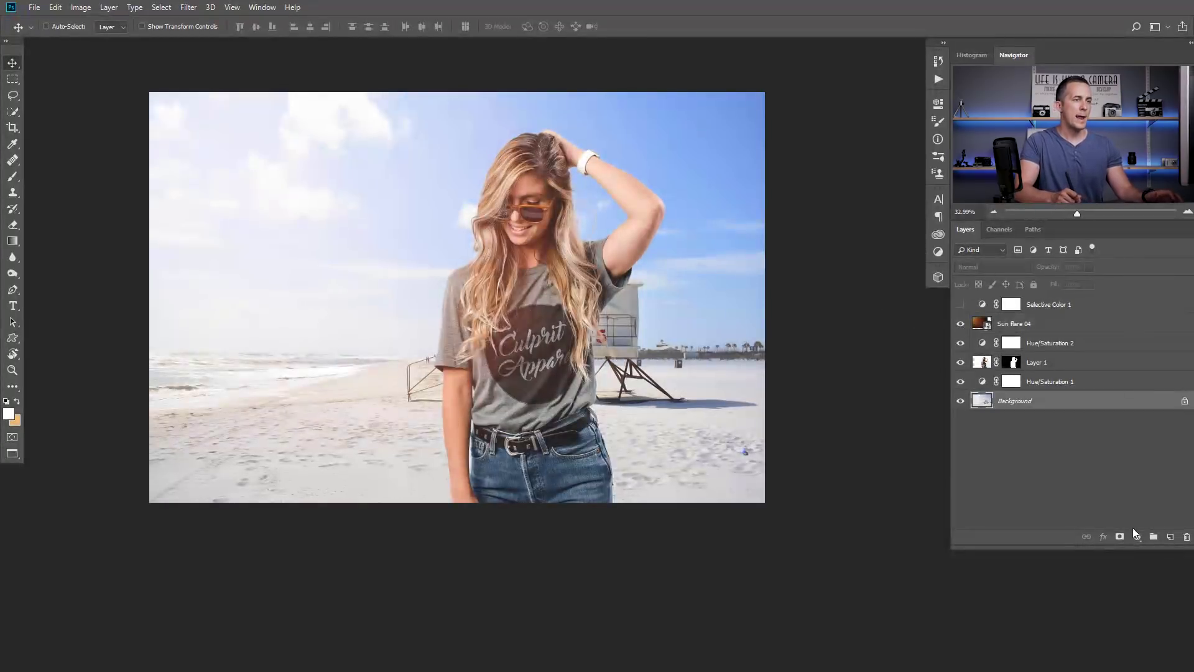
{"action": "left_click", "coordinate": [1137, 536]}
{"action": "left_click", "coordinate": [1108, 373]}
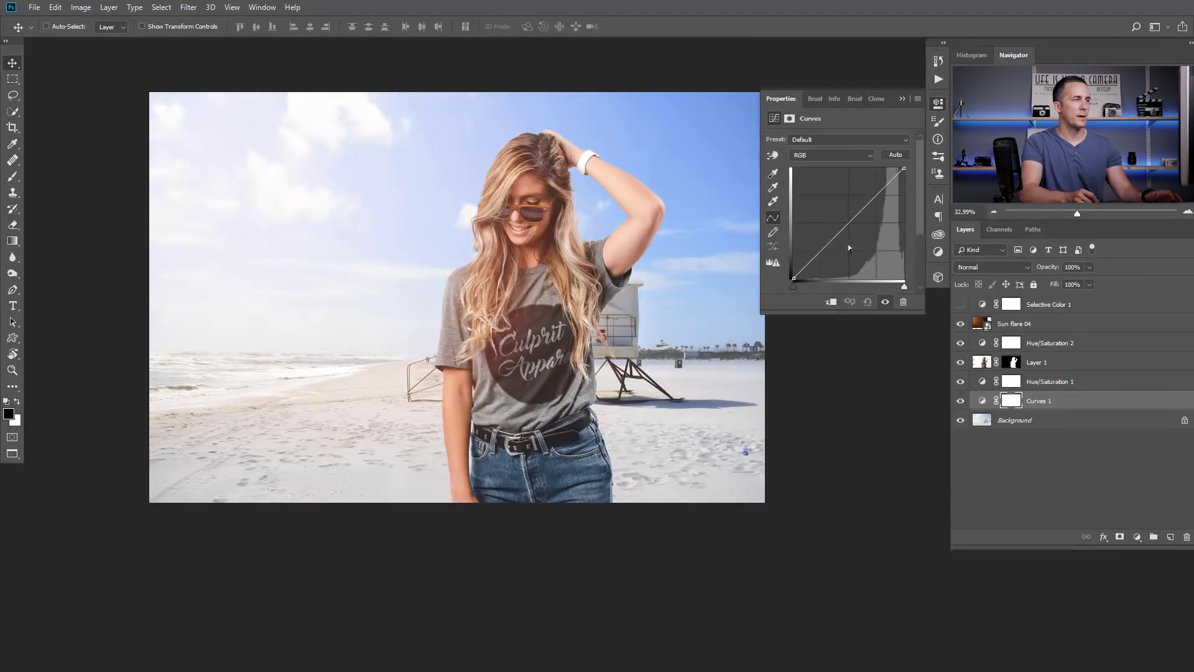
{"action": "left_click", "coordinate": [823, 250]}
{"action": "left_click_drag", "start_coordinate": [874, 197], "coordinate": [874, 192]}
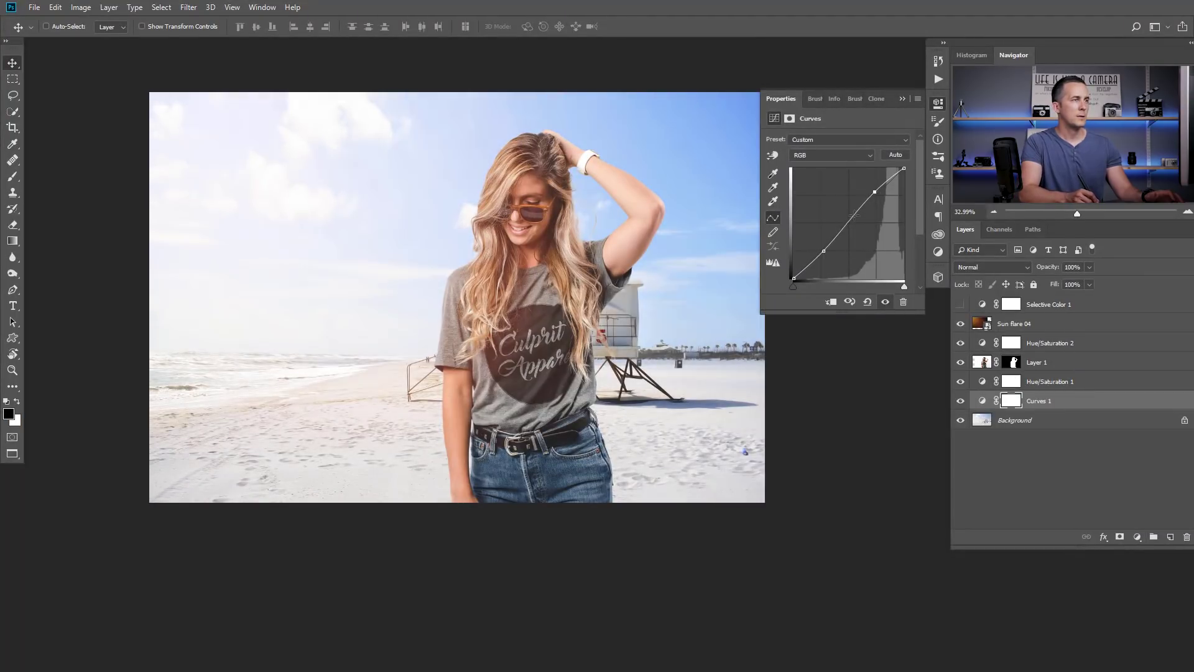
{"action": "left_click_drag", "start_coordinate": [821, 251], "coordinate": [825, 251]}
Add Curves 2 above Sun flare 04 with raised highlights and lowered shadows for contrast
{"action": "left_click", "coordinate": [997, 328]}
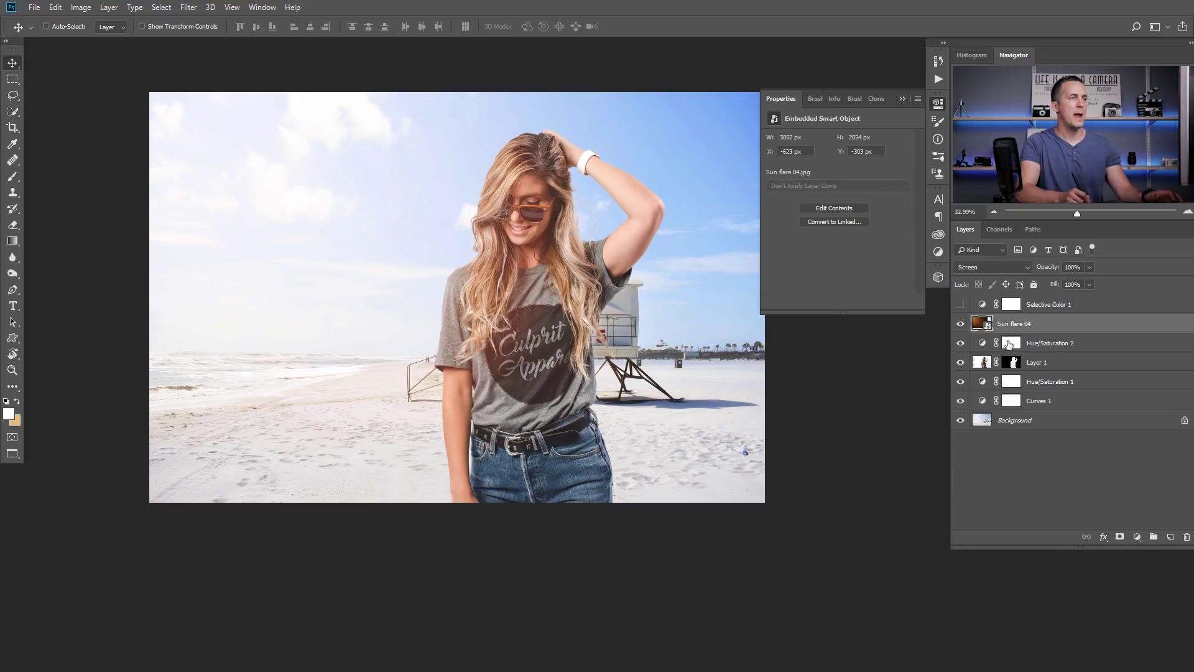
{"action": "left_click", "coordinate": [1136, 536]}
{"action": "left_click", "coordinate": [1098, 380]}
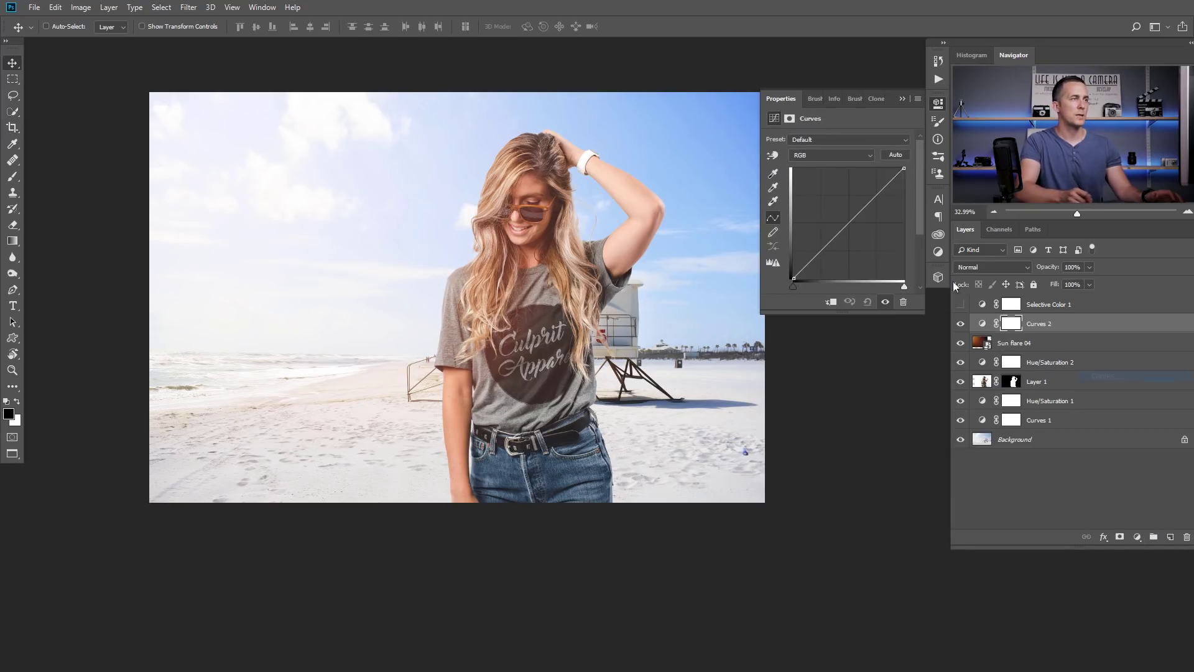
{"action": "left_click_drag", "start_coordinate": [878, 194], "coordinate": [874, 194]}
{"action": "left_click_drag", "start_coordinate": [817, 252], "coordinate": [819, 255]}
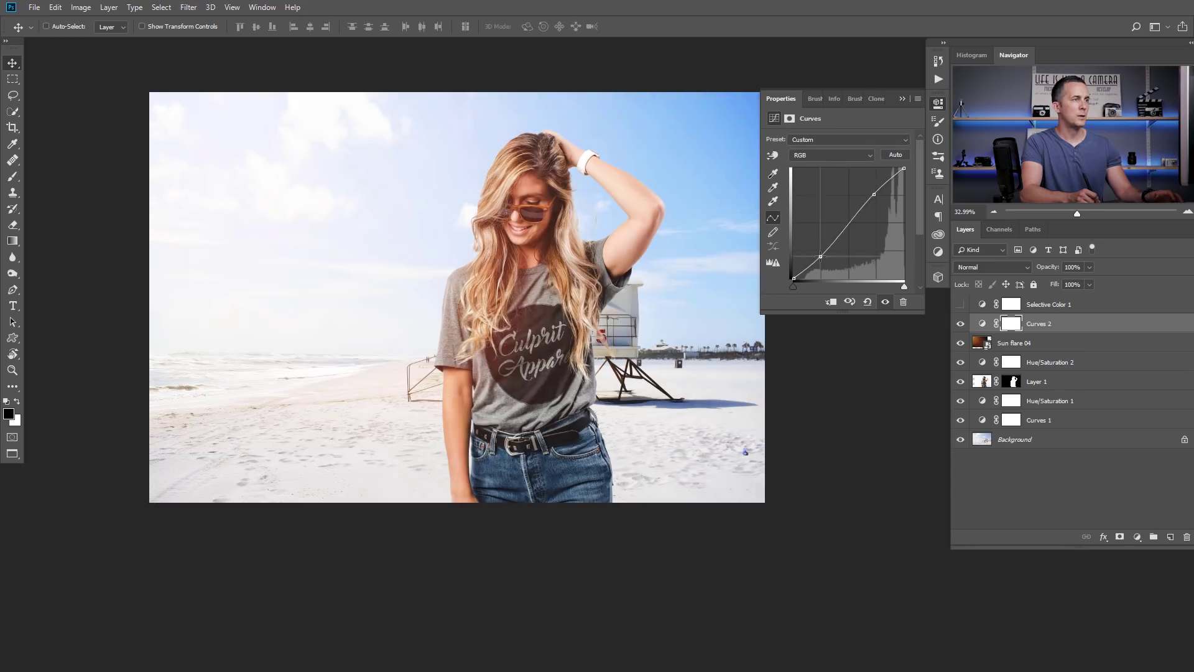
{"action": "left_click_drag", "start_coordinate": [874, 194], "coordinate": [874, 194]}
Set Curves 2 to Luminosity blending and refine its lower curve point
{"action": "left_click", "coordinate": [974, 270]}
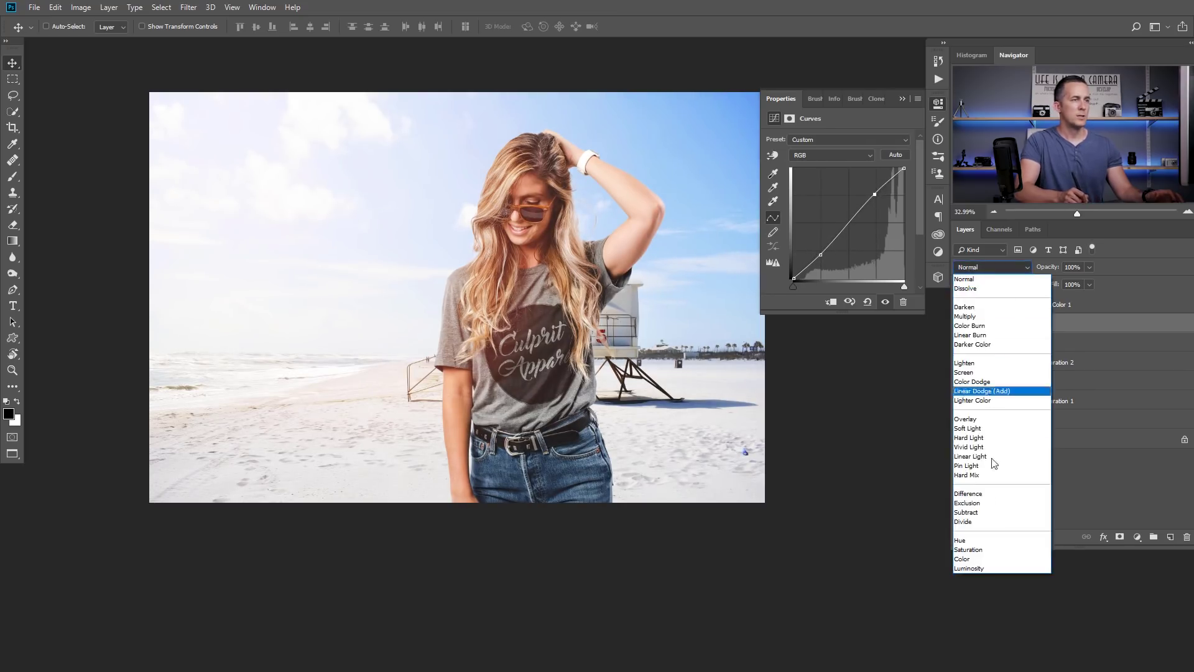
{"action": "left_click", "coordinate": [986, 567]}
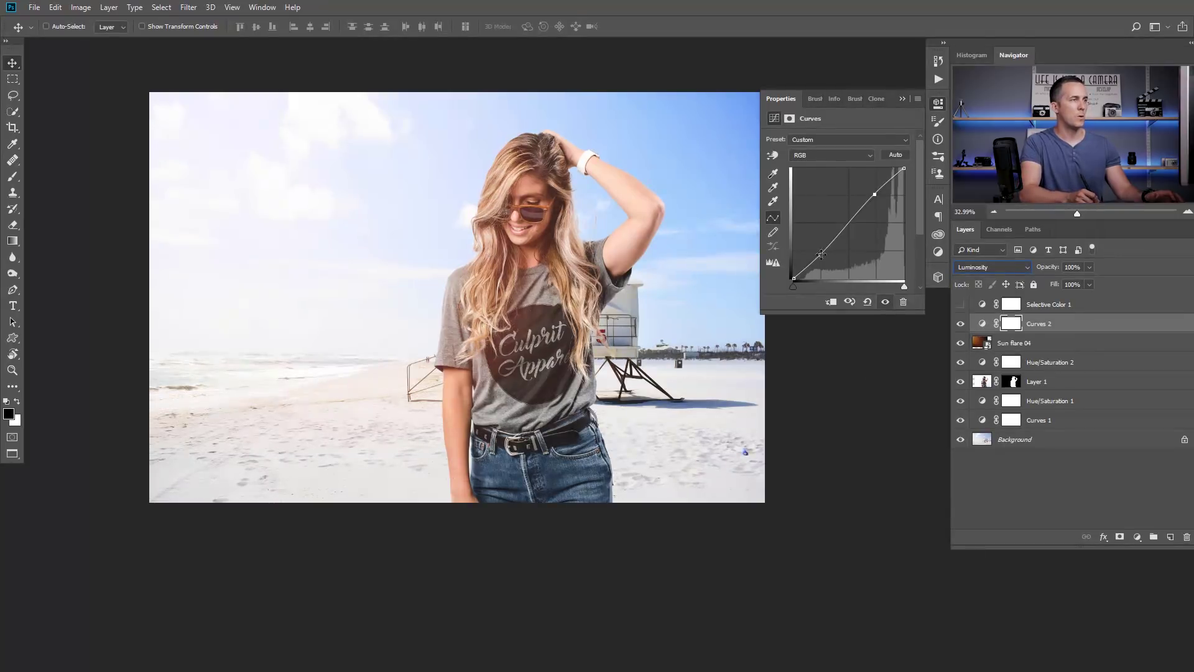
{"action": "mouse_move", "coordinate": [821, 254]}
{"action": "left_mouse_down"}
{"action": "mouse_move", "coordinate": [822, 266]}
{"action": "mouse_move", "coordinate": [820, 255]}
{"action": "left_mouse_up"}
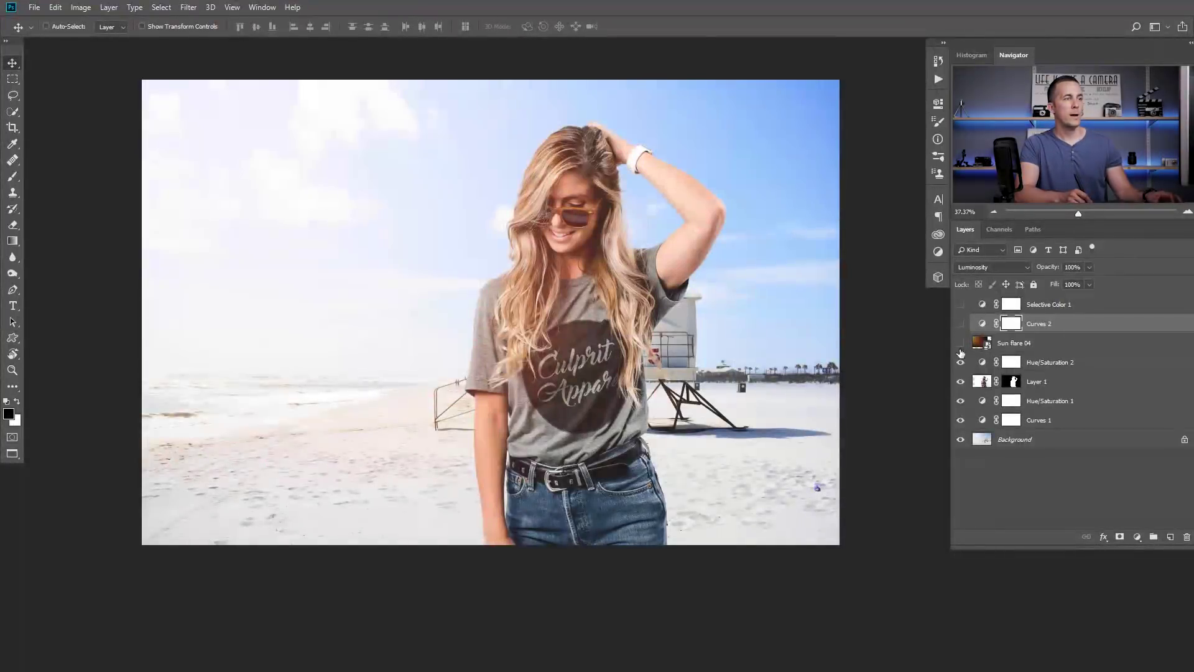
{"action": "left_click", "coordinate": [960, 362]}
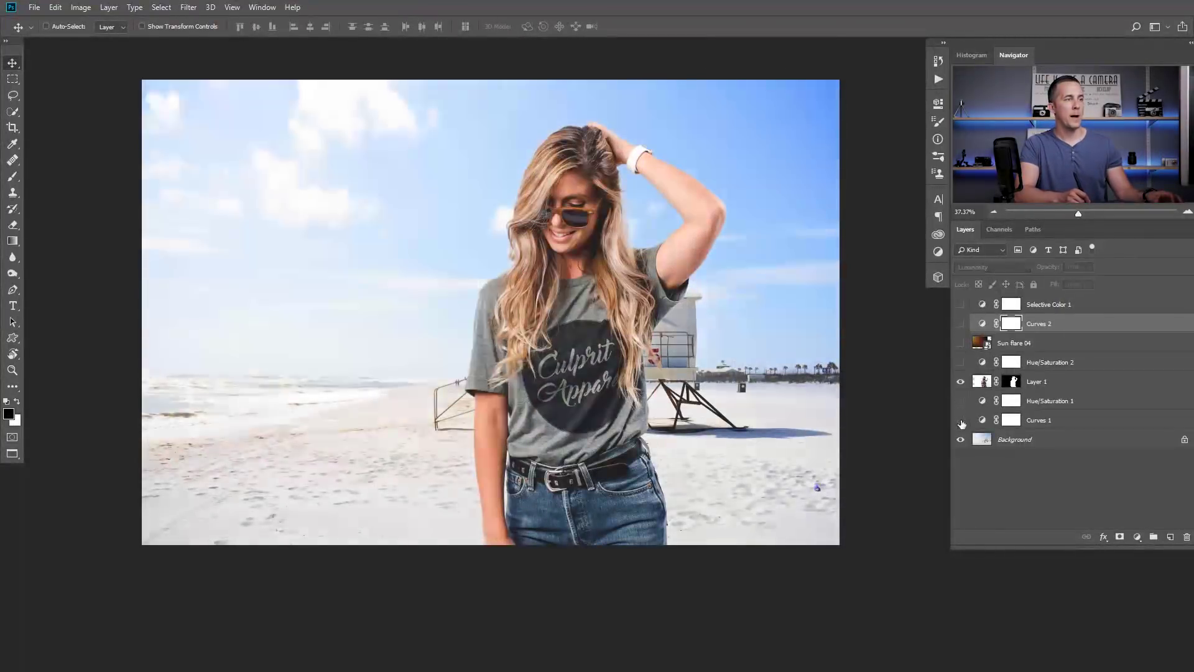
{"action": "left_click", "coordinate": [961, 421]}
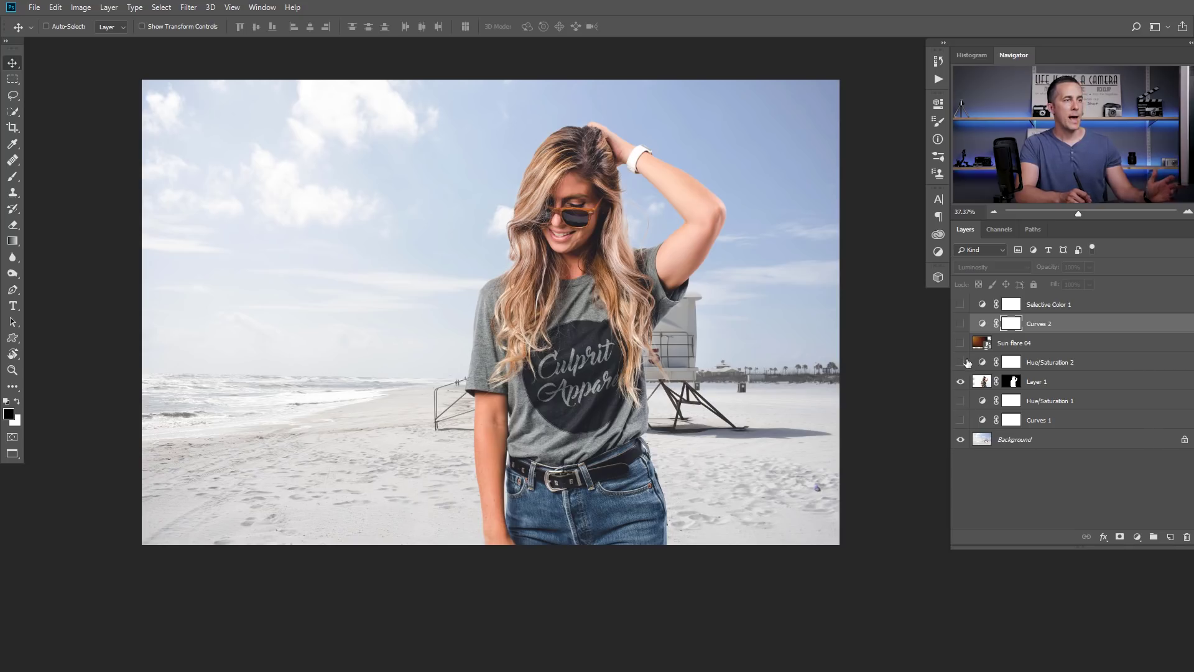
{"action": "left_click", "coordinate": [961, 305]}
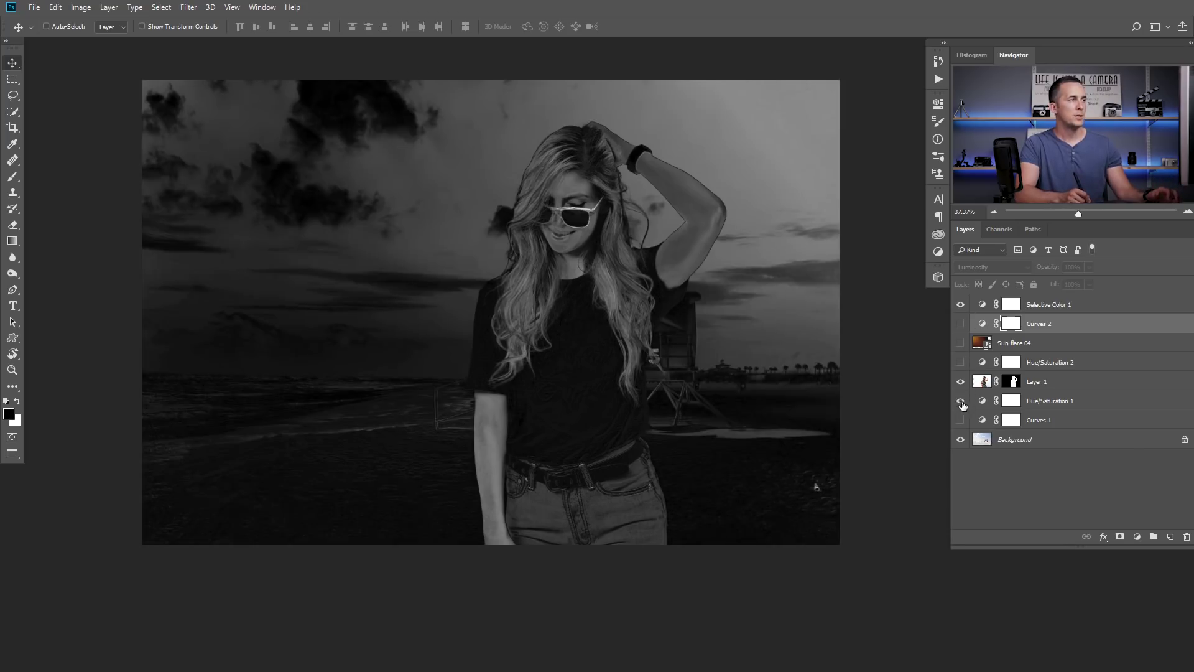
{"action": "left_click", "coordinate": [960, 305]}
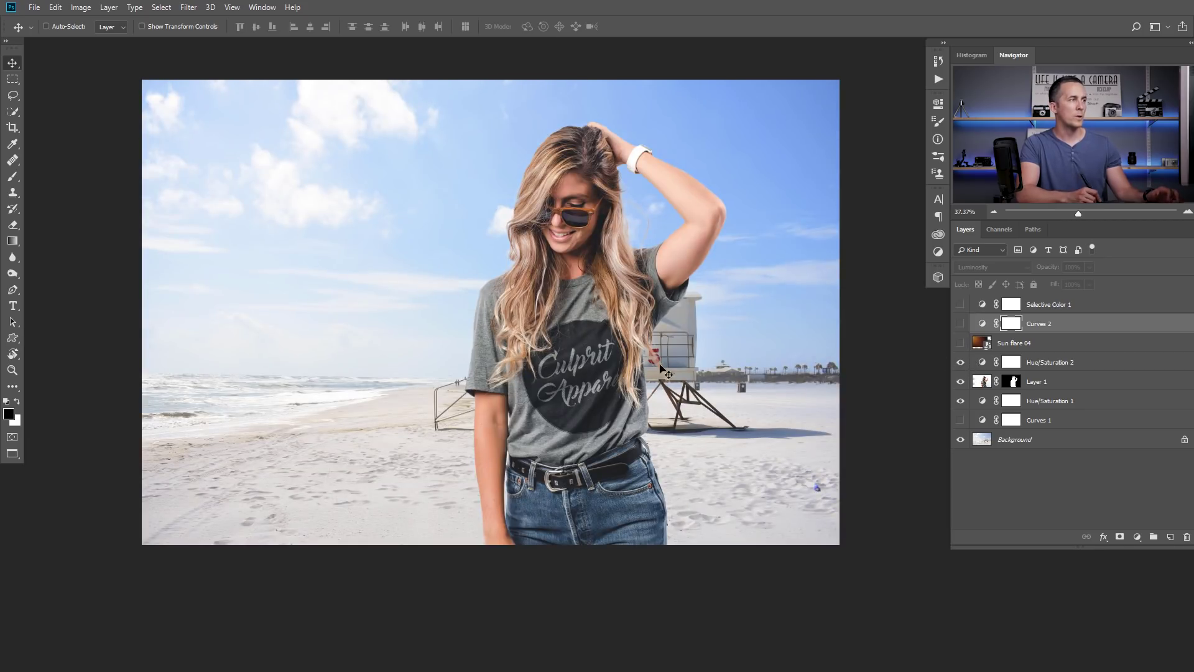
{"action": "left_click", "coordinate": [966, 420]}
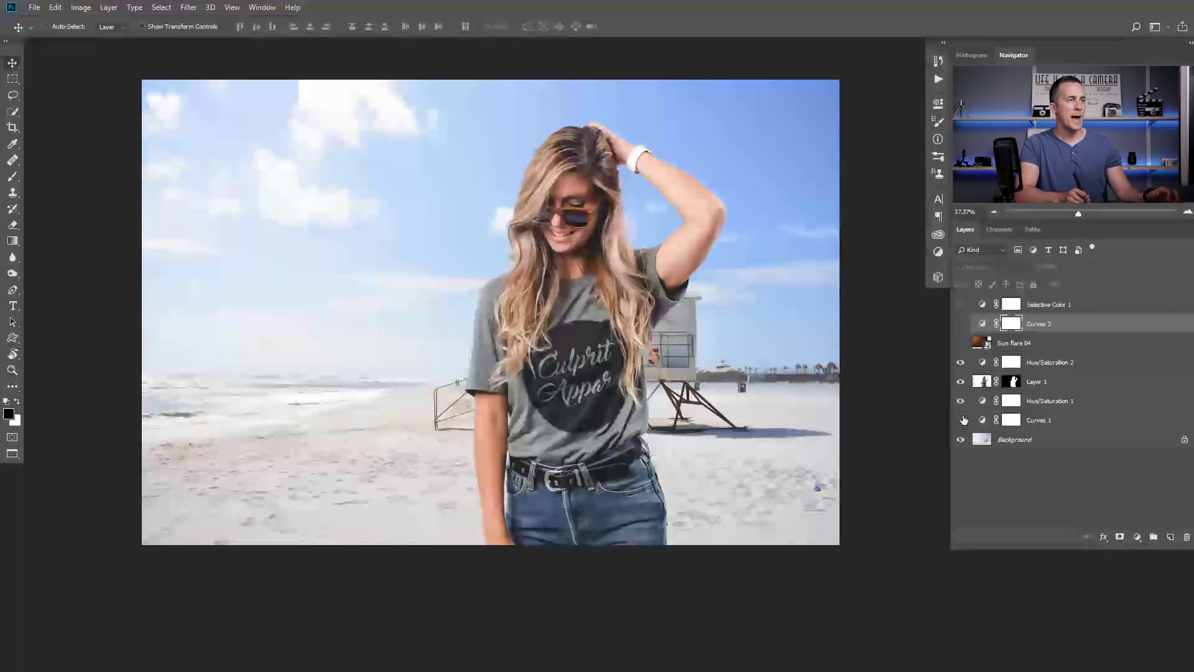
{"action": "left_click", "coordinate": [961, 343]}
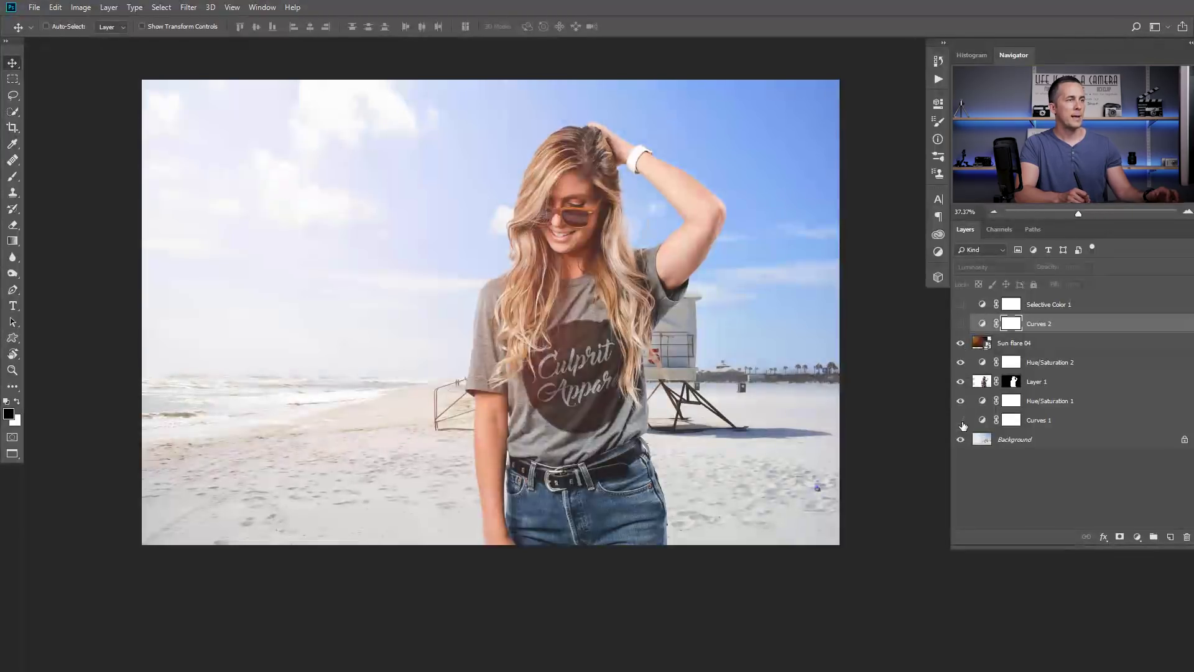
{"action": "left_click", "coordinate": [961, 324]}
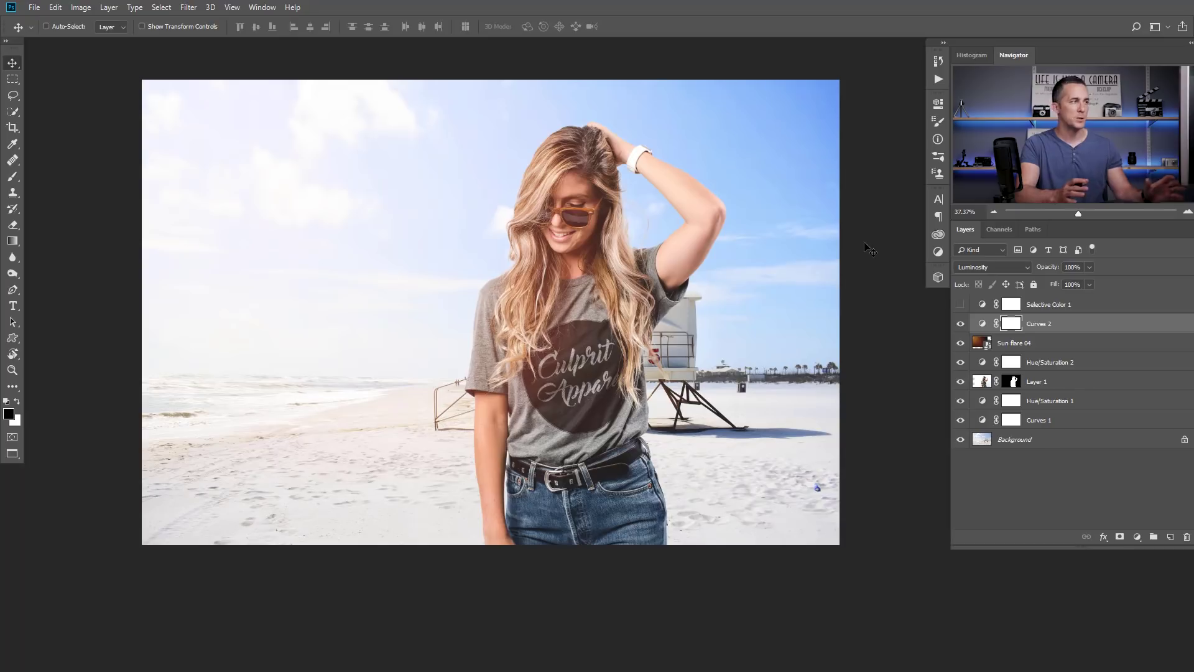